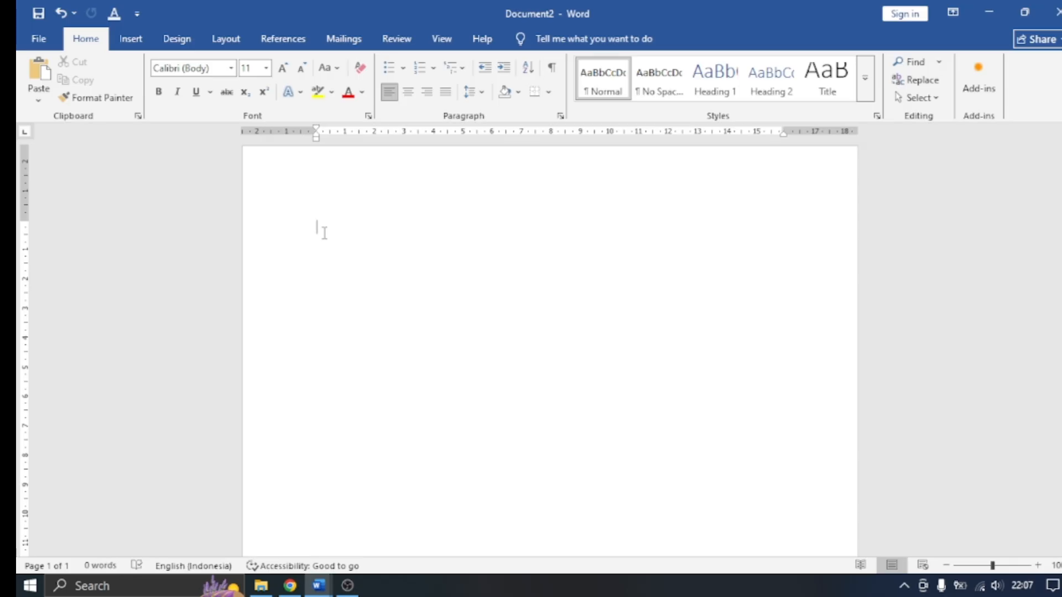
Enter the text "Selamat datang" on the first line of the blank document.
type("selamat data")
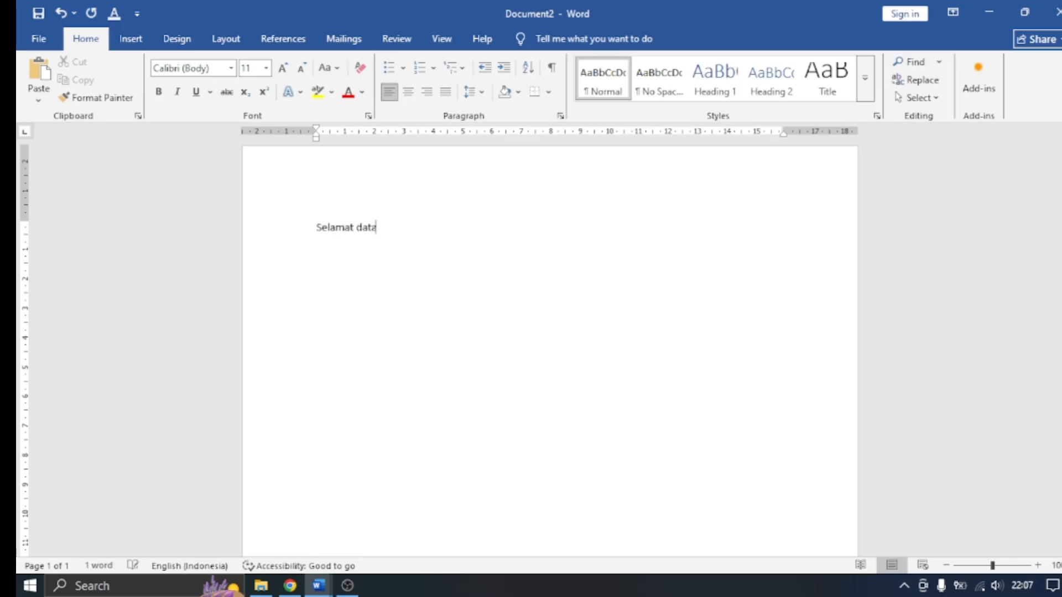
type("ng")
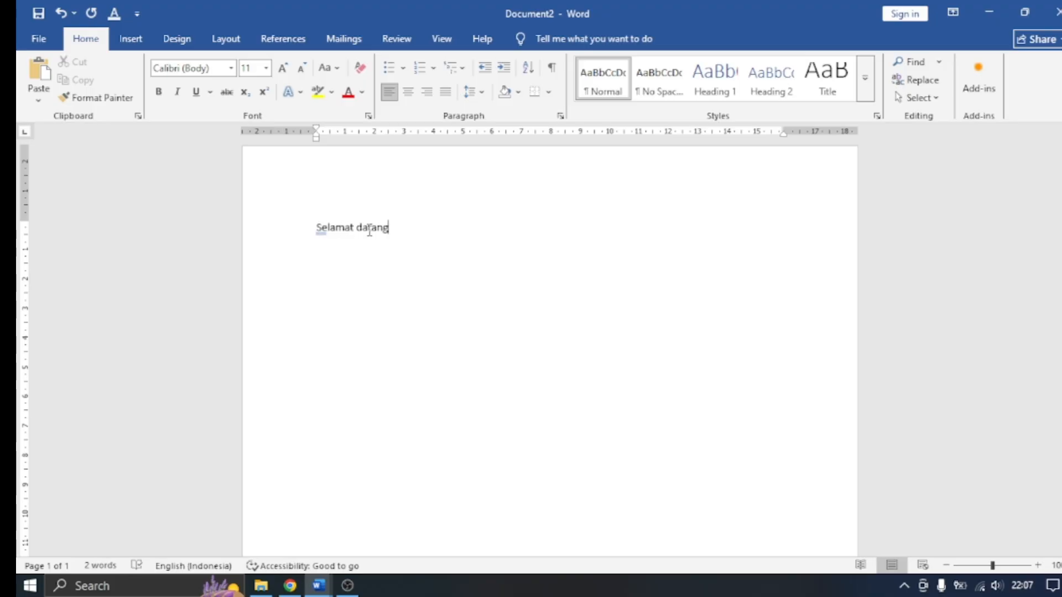
Place the cursor inside "Selamat" and select the words "Selamat" and "datang" one at a time.
left_click(328, 228)
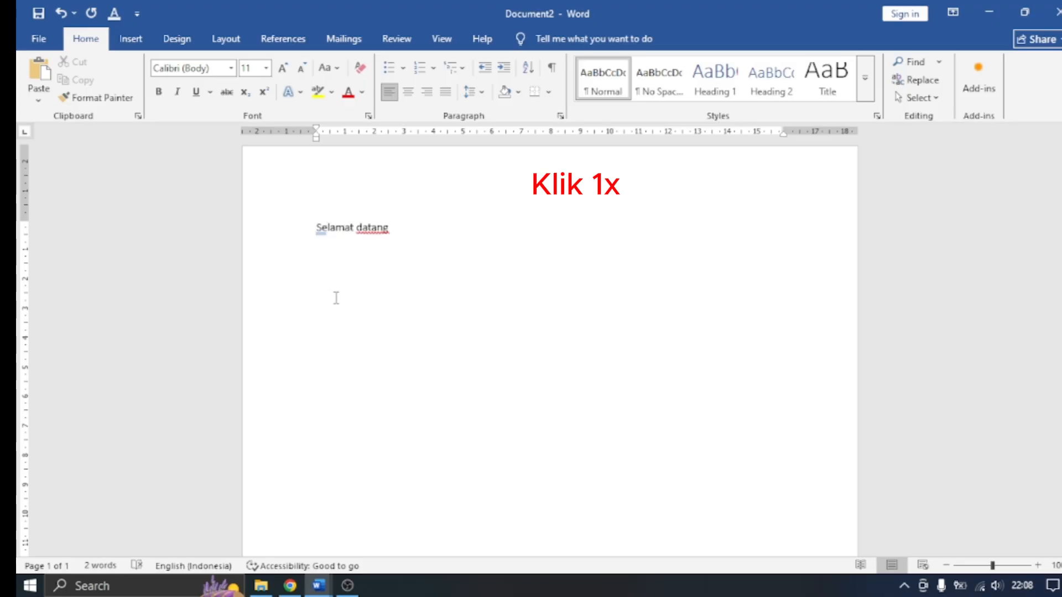
double_click(334, 241)
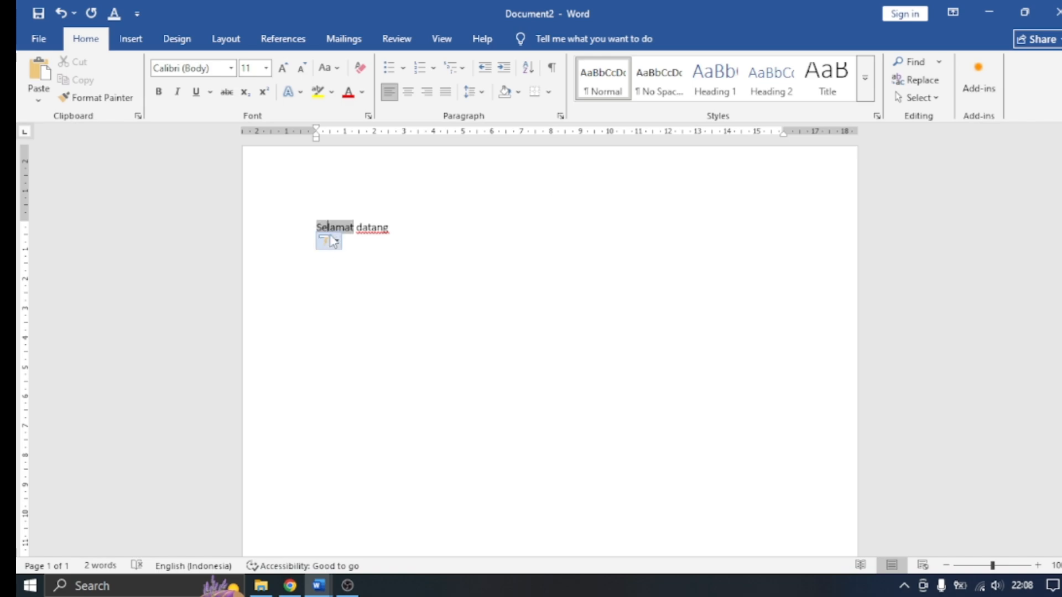
left_click(330, 239)
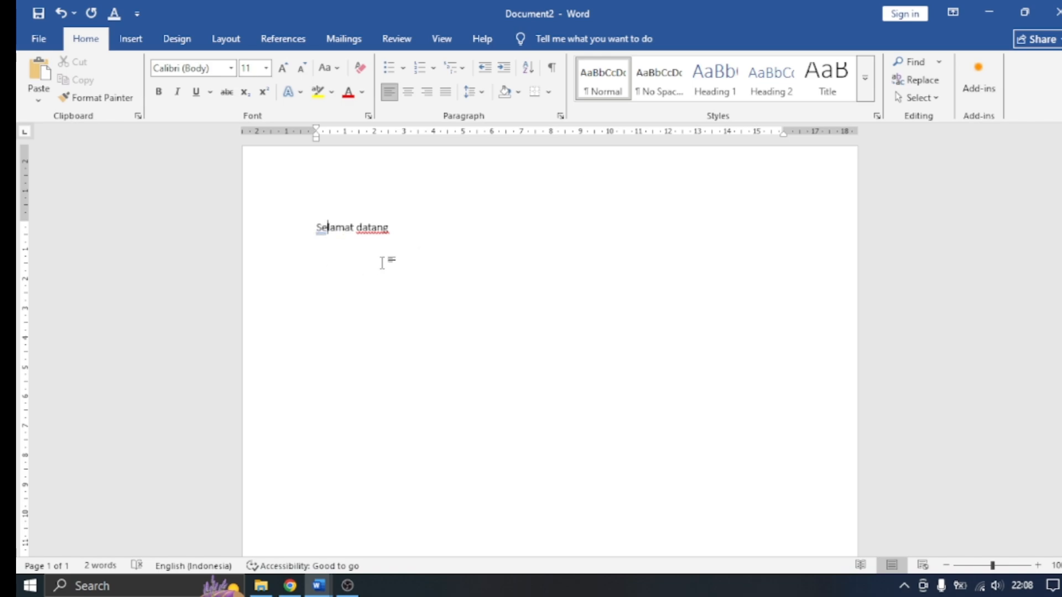
double_click(373, 231)
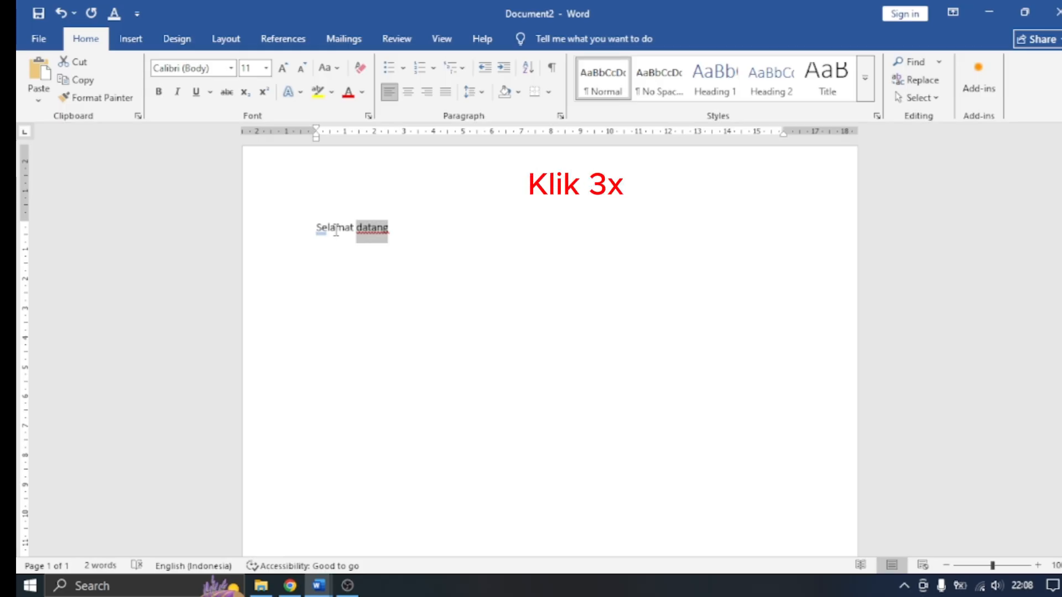
Select the "Selamat datang" line as a paragraph, as a text range and as the entire document, clearing each selection.
triple_click(336, 233)
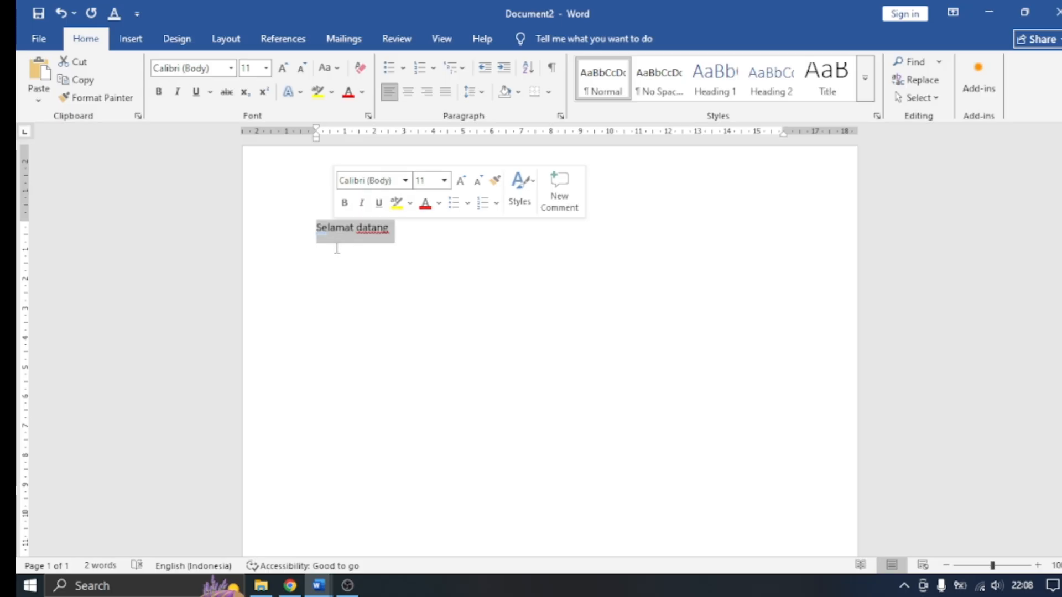
left_click(348, 273)
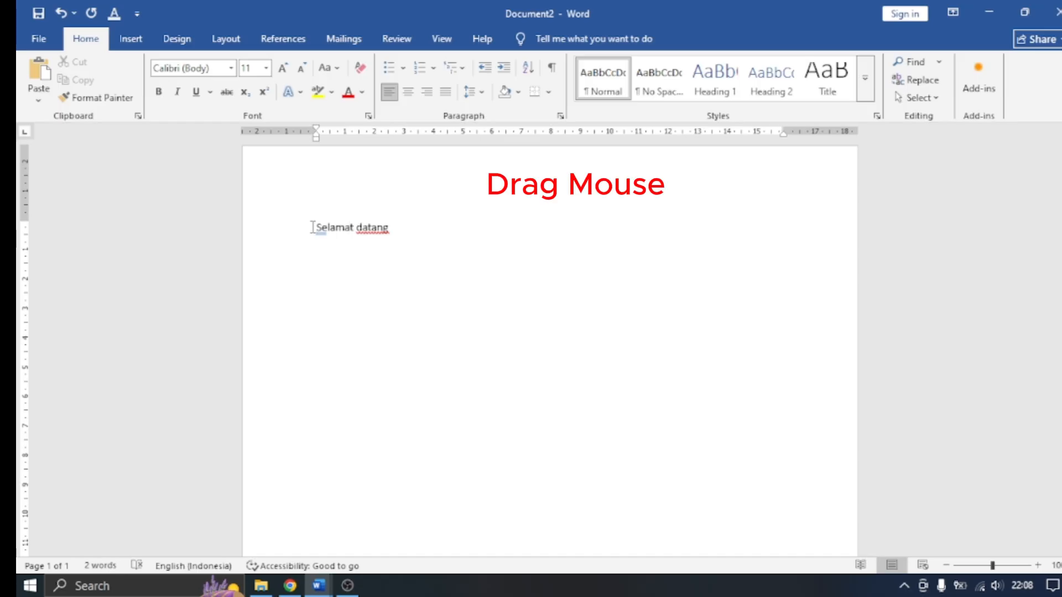
left_click_drag(311, 228, 387, 244)
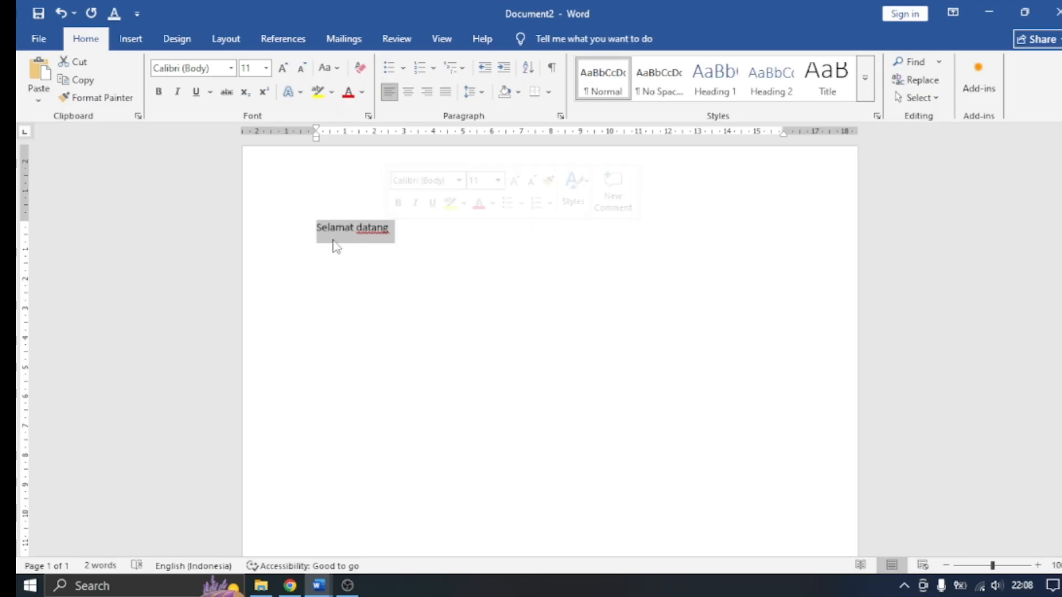
left_click(322, 265)
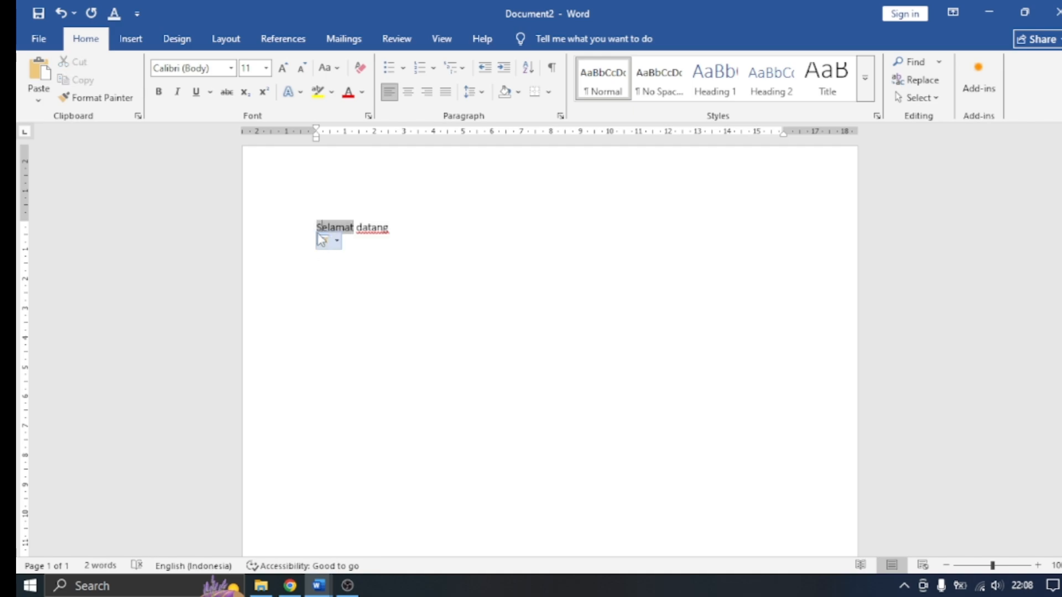
left_click_drag(319, 227, 404, 249)
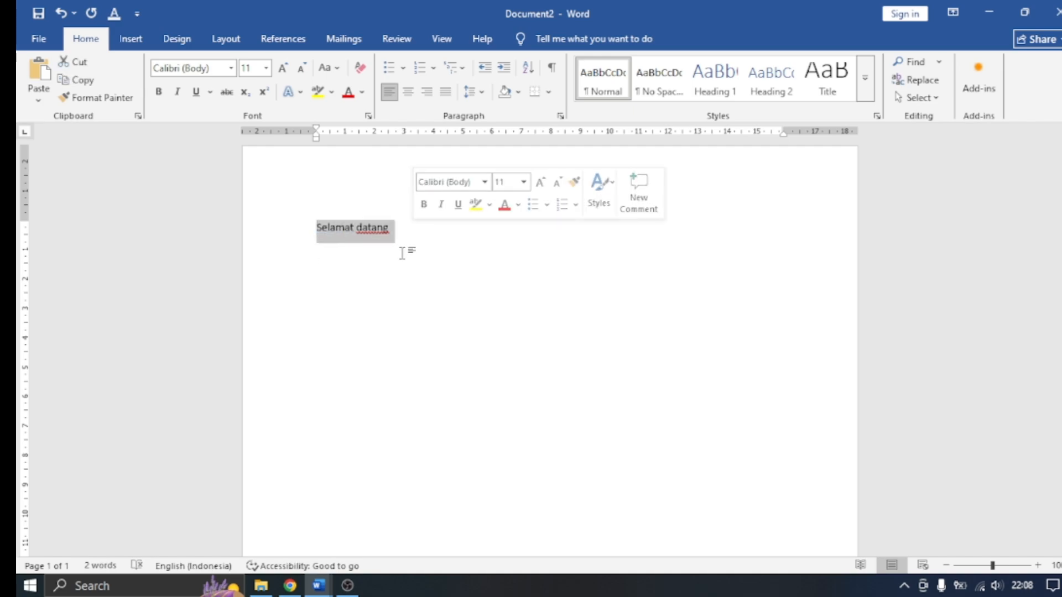
left_click(399, 259)
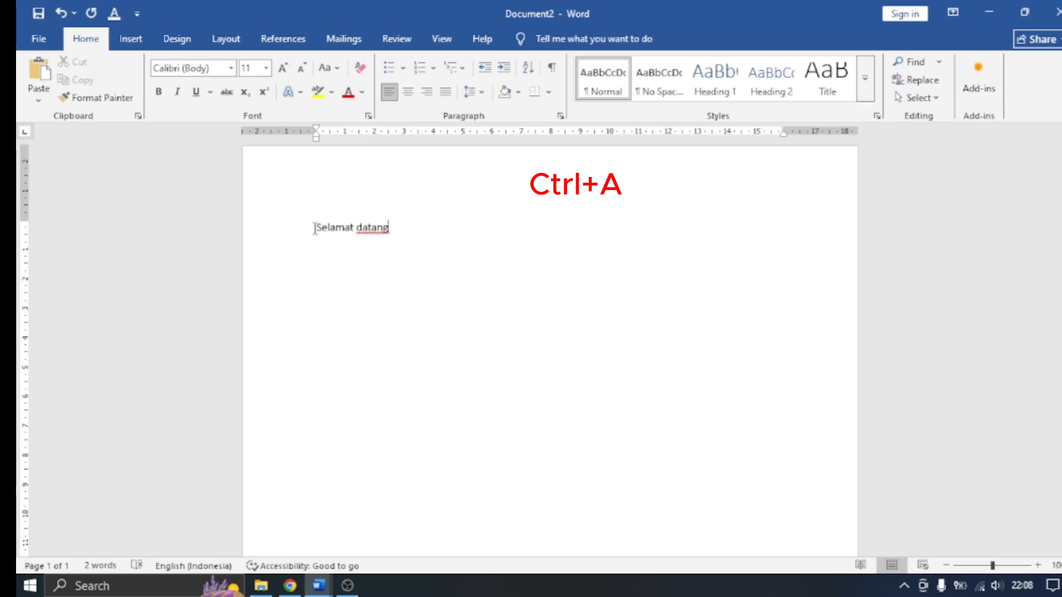
key("ctrl+a")
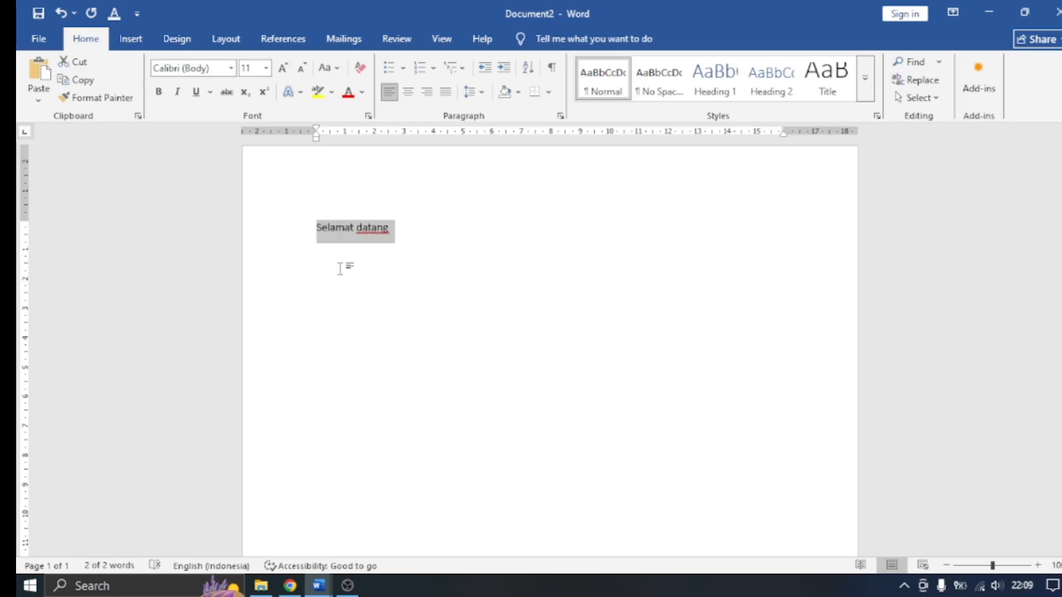
left_click(442, 281)
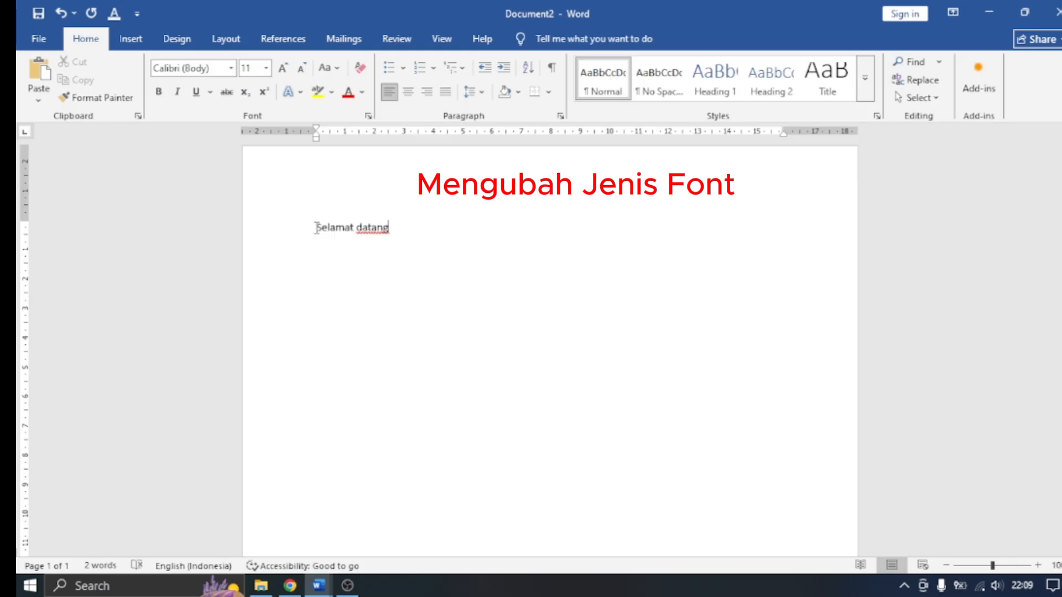
Change the "Selamat datang" line to the Algerian font at size 22.
left_click_drag(316, 228, 394, 229)
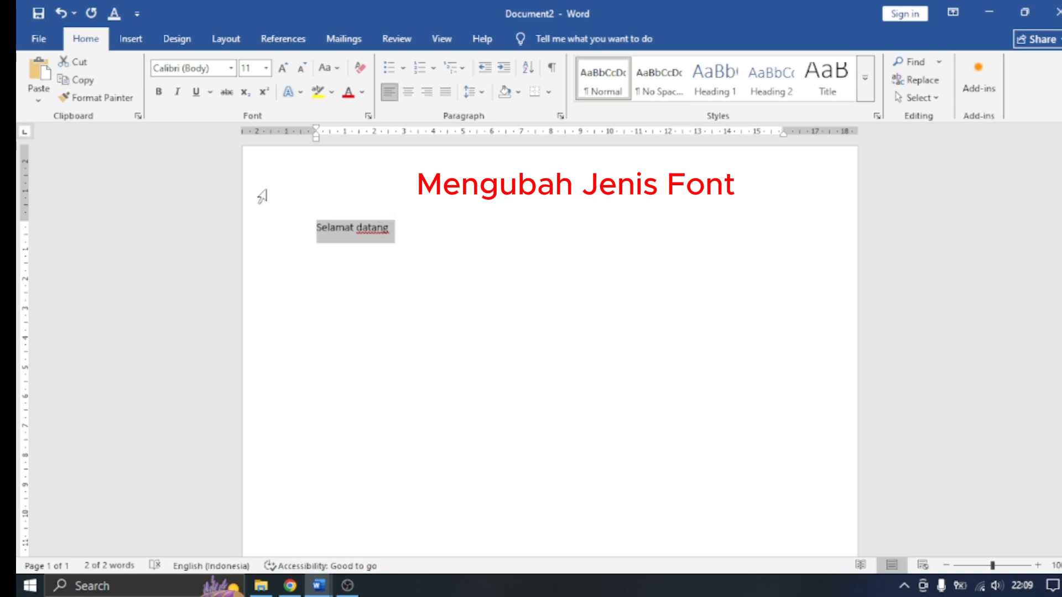
left_click(232, 68)
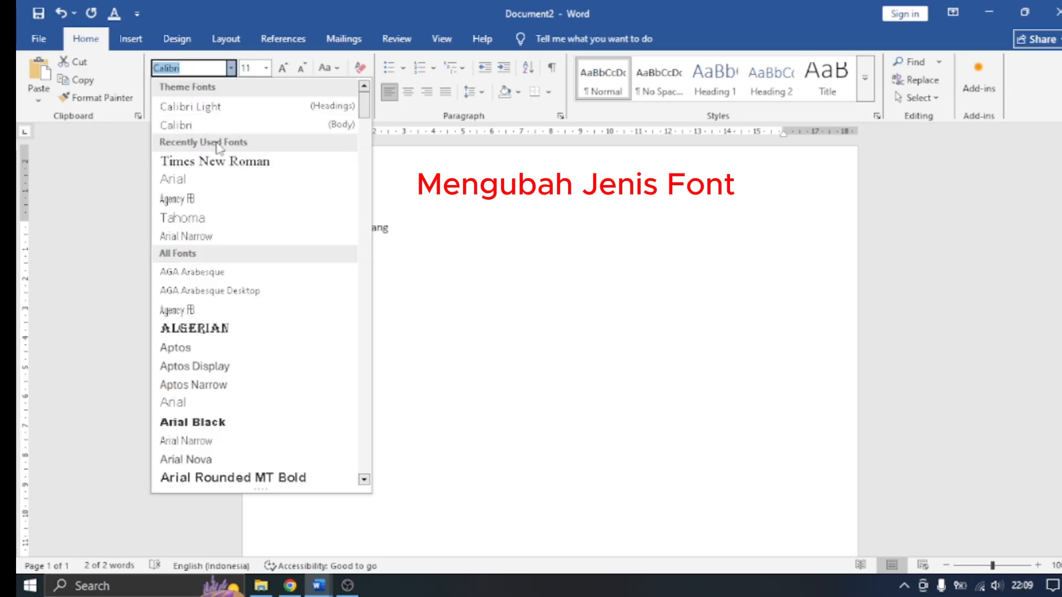
left_click(216, 329)
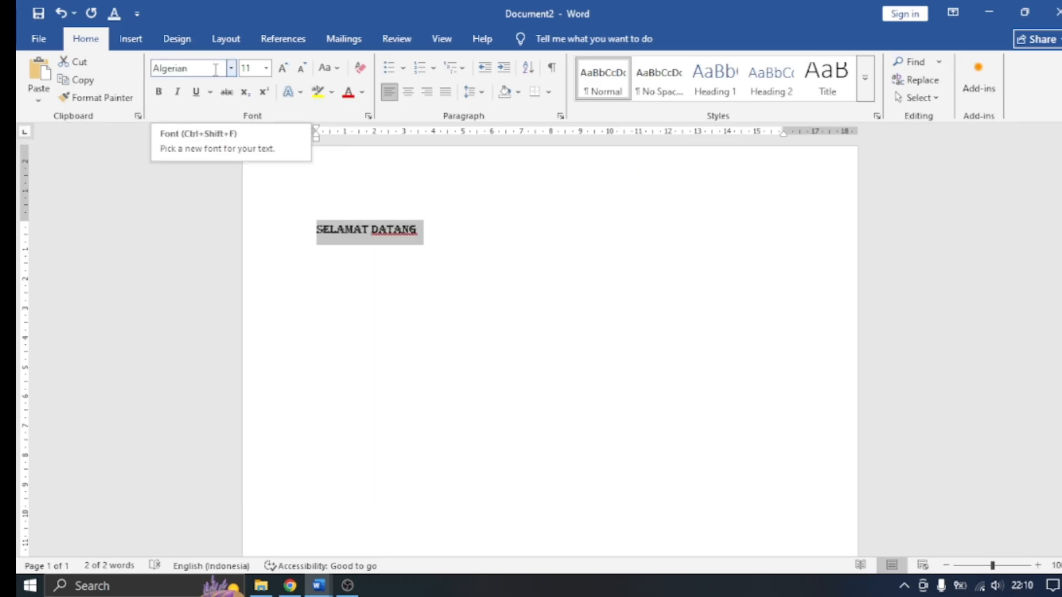
left_click(266, 68)
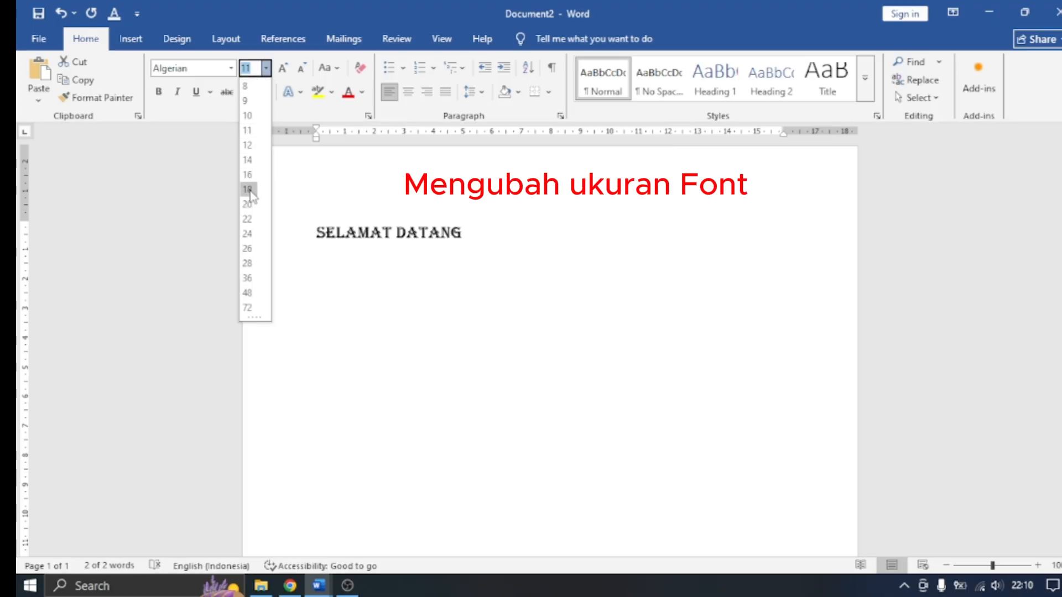
left_click(249, 220)
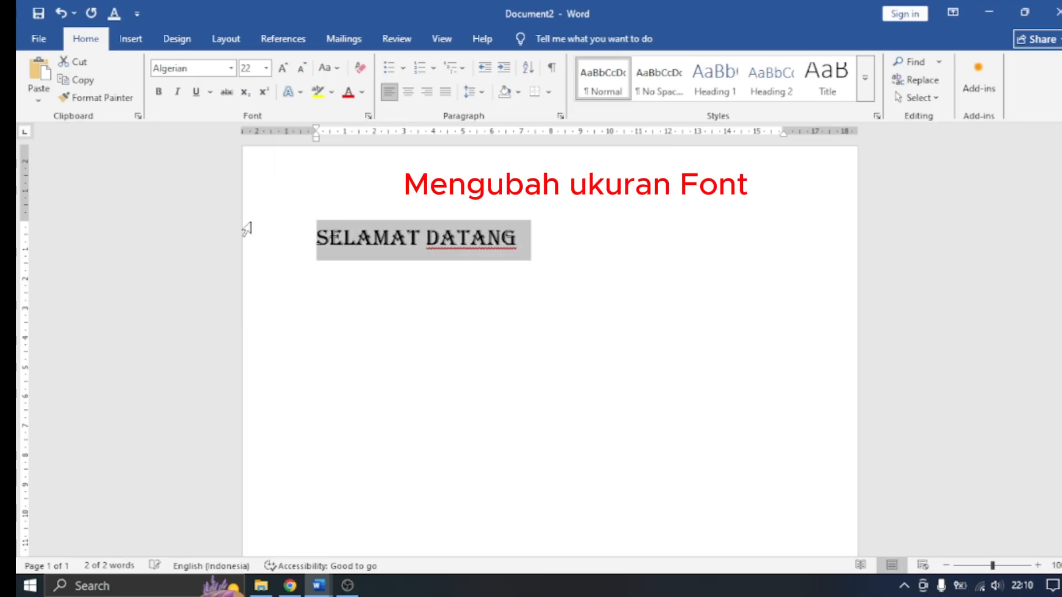
left_click(355, 293)
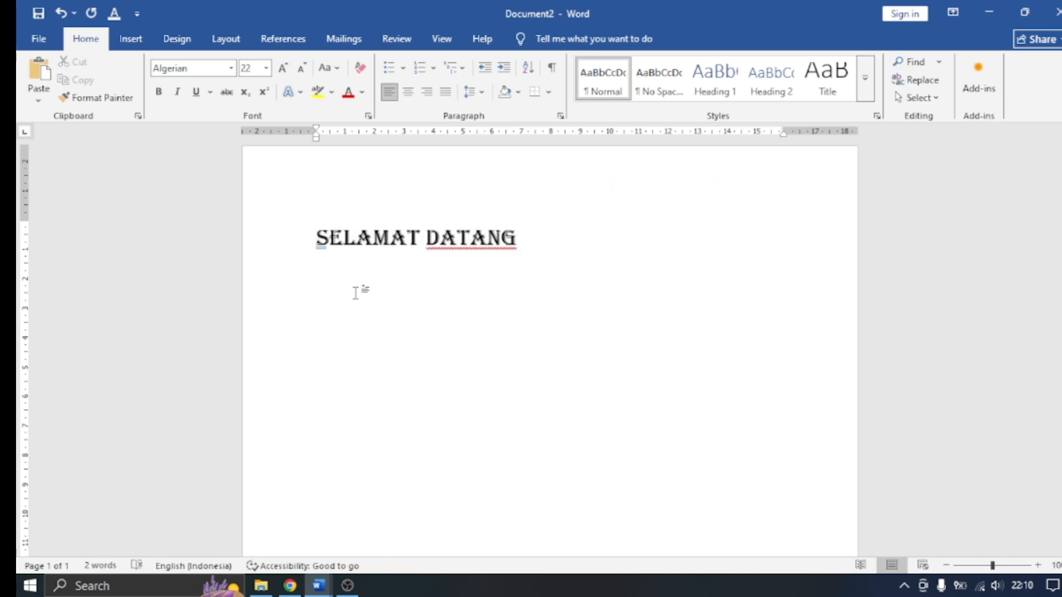
Apply bold to the "Selamat datang" line and remove it again, and do the same with italic.
left_click_drag(315, 238, 532, 246)
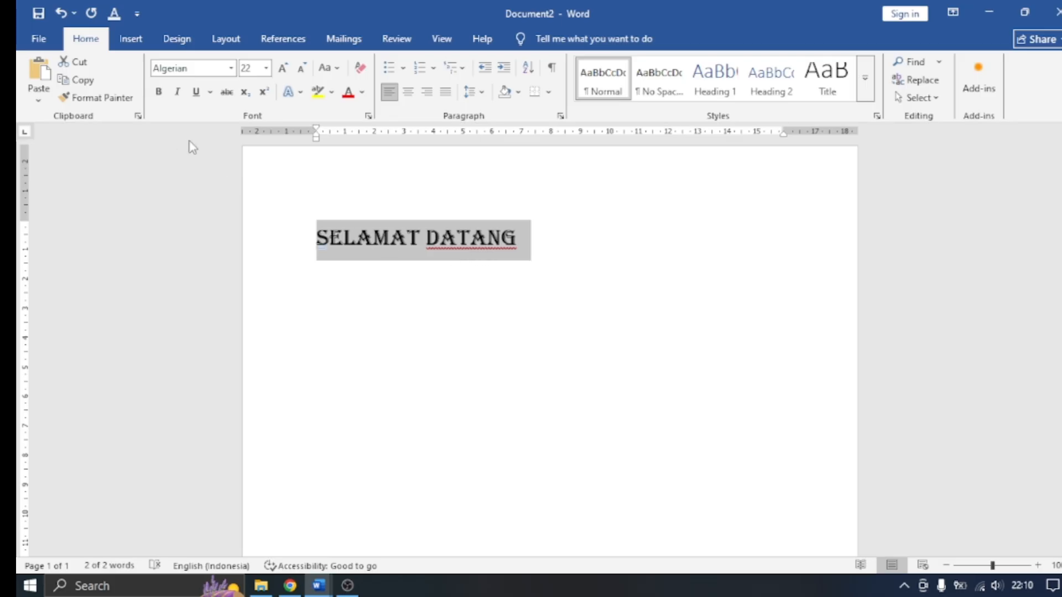
left_click(161, 94)
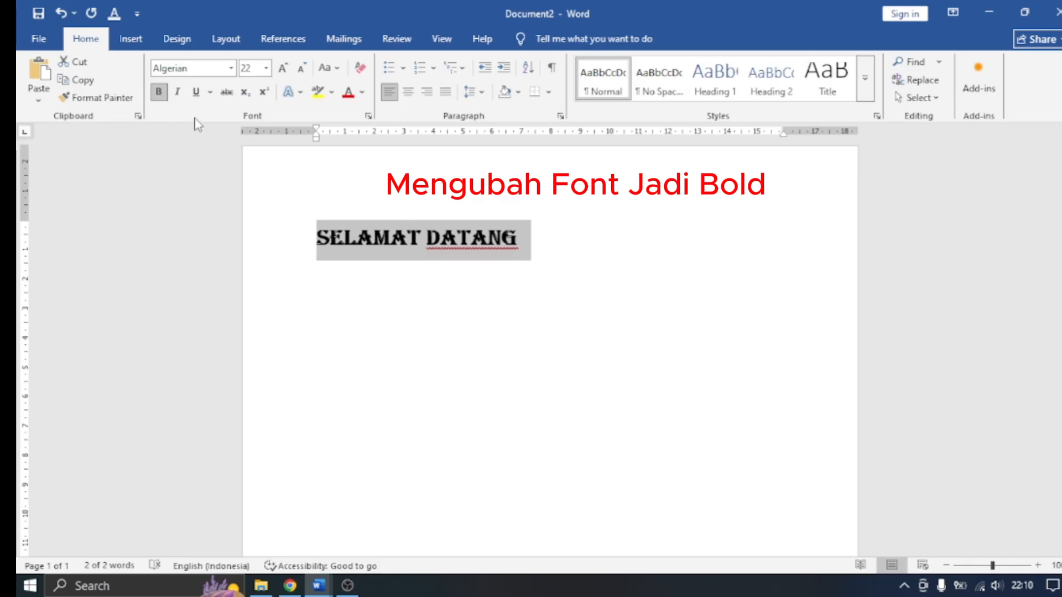
left_click(159, 100)
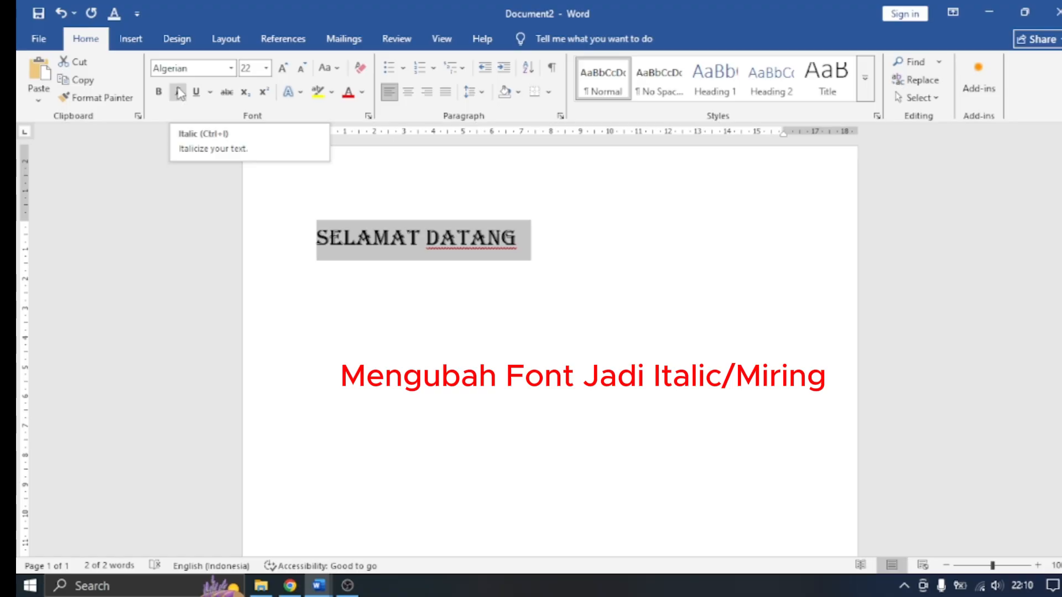
left_click(178, 92)
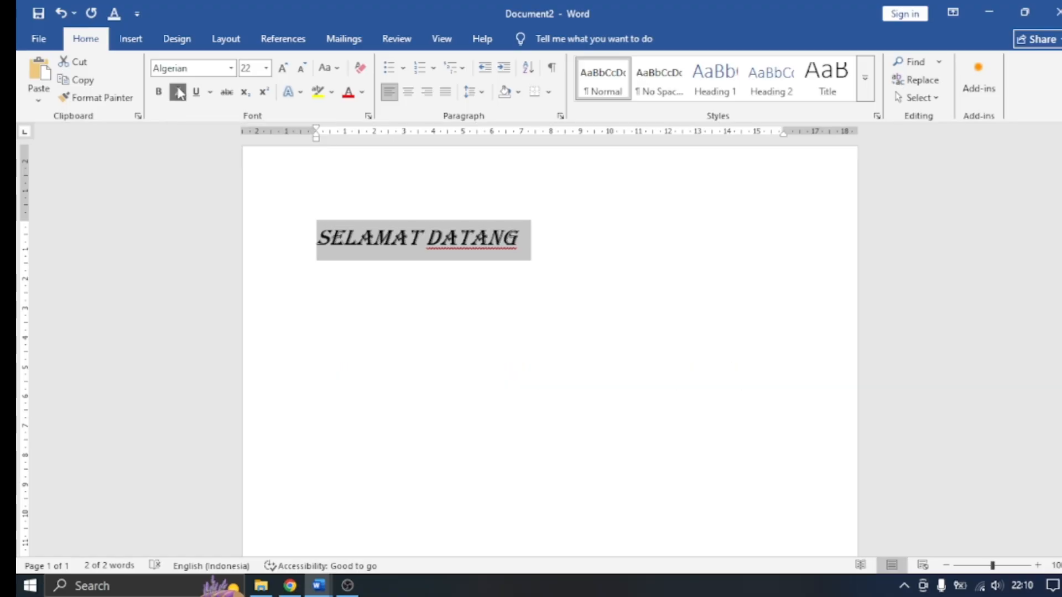
left_click(179, 92)
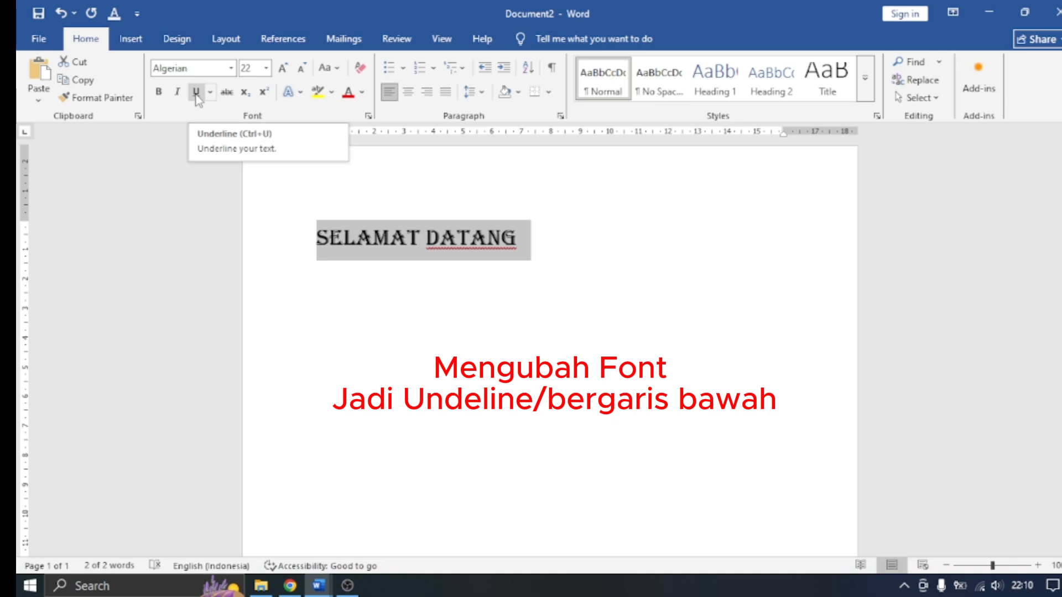
Underline the "Selamat datang" line, remove the underline again and deselect the text.
left_click(197, 93)
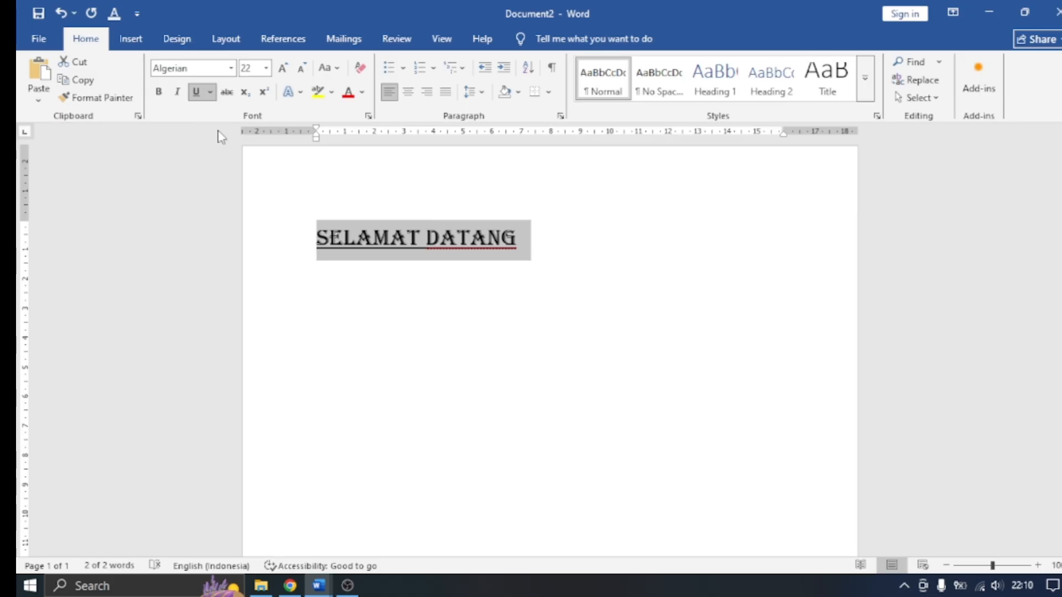
left_click(197, 93)
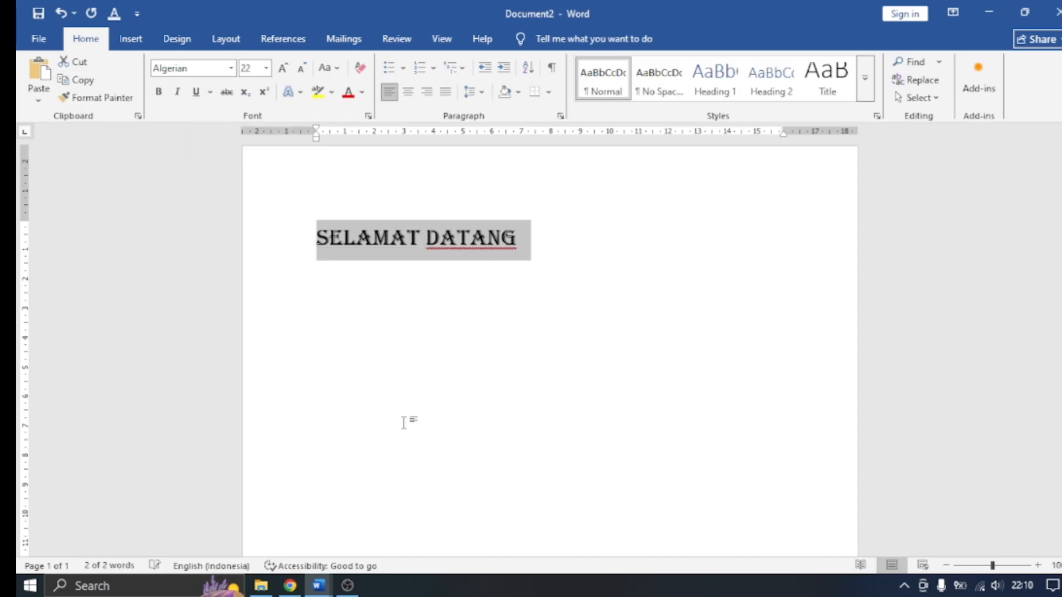
left_click(433, 378)
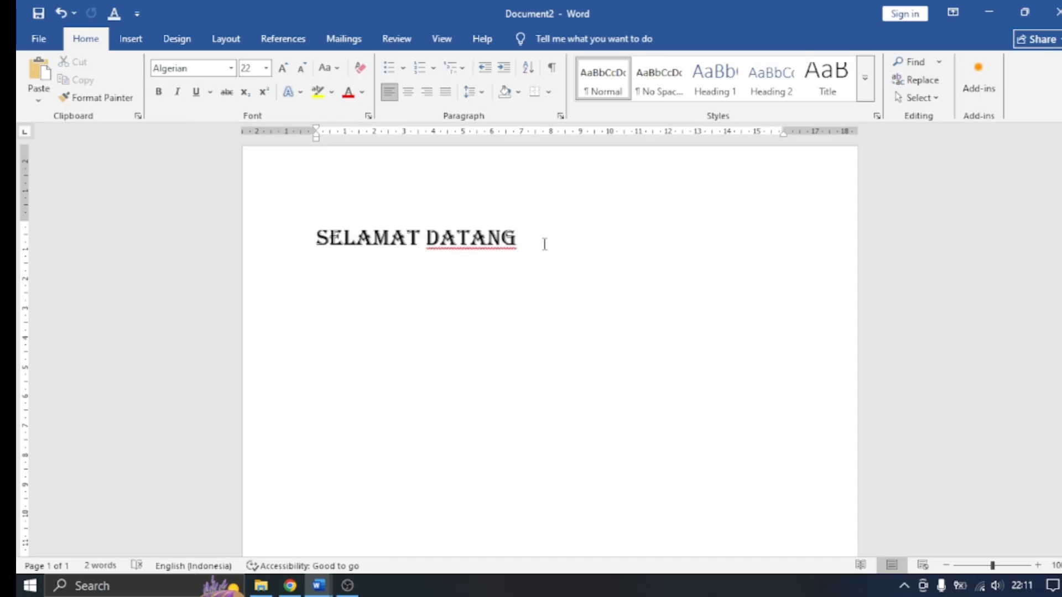
Replace the "Selamat datang" line with the heading "Laporan praktikum" followed by an empty line.
left_click_drag(544, 244, 275, 234)
key("Delete")
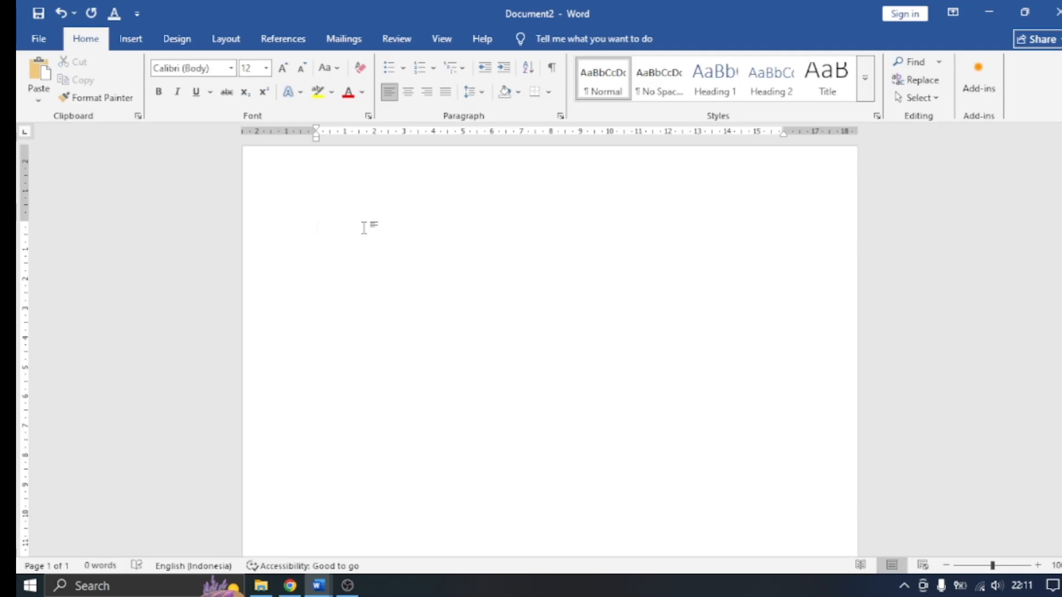
type("lapora")
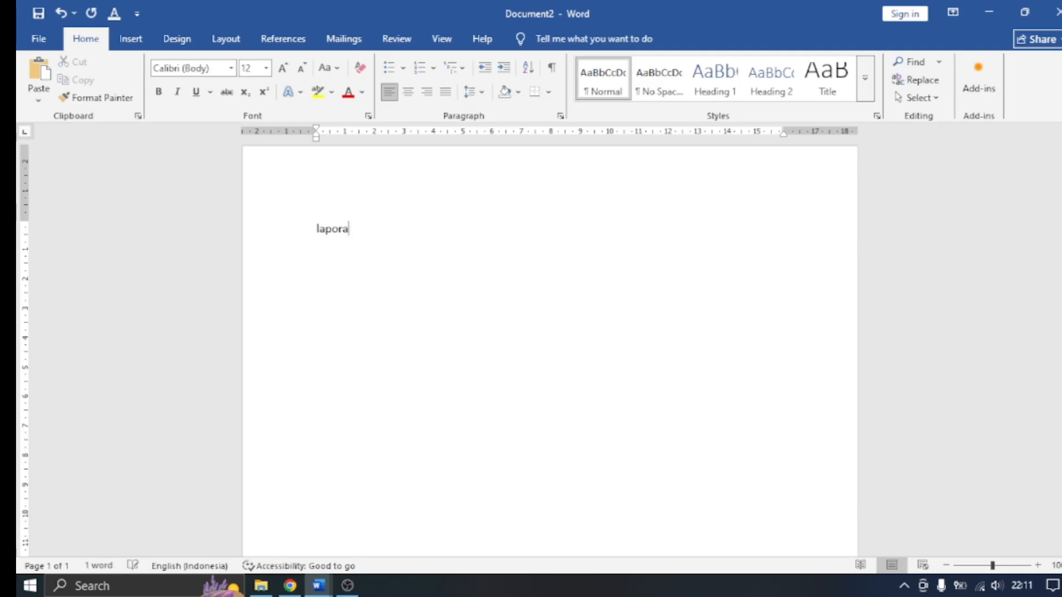
type("n prakt")
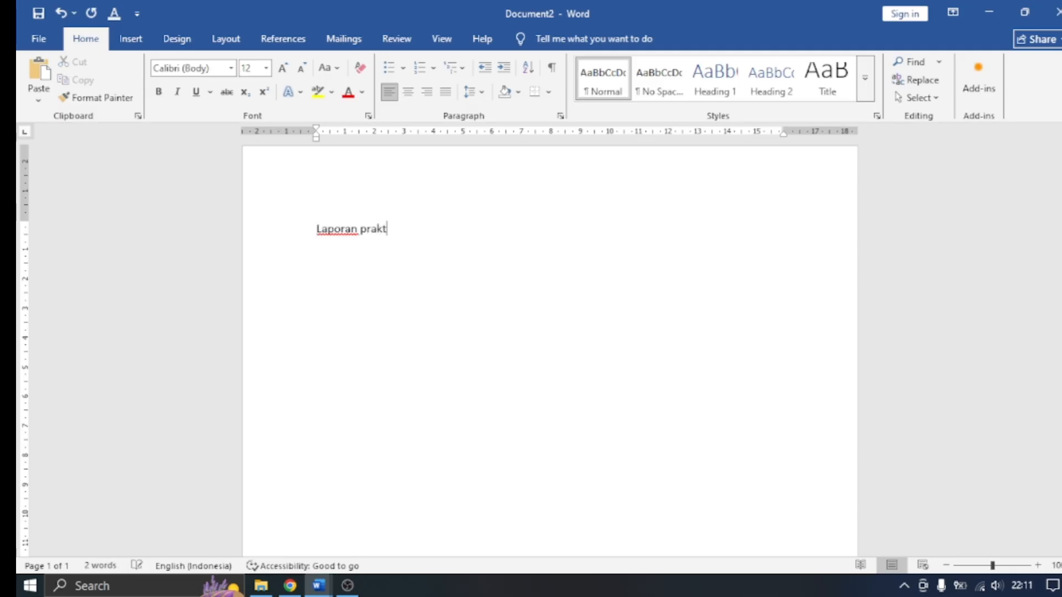
type("ikum")
key("Return")
key("Return")
Add the body text "Kegiatan praktikum biasanya dilakukan" below the empty line and place the cursor back in that empty line.
type("Kegiatan ")
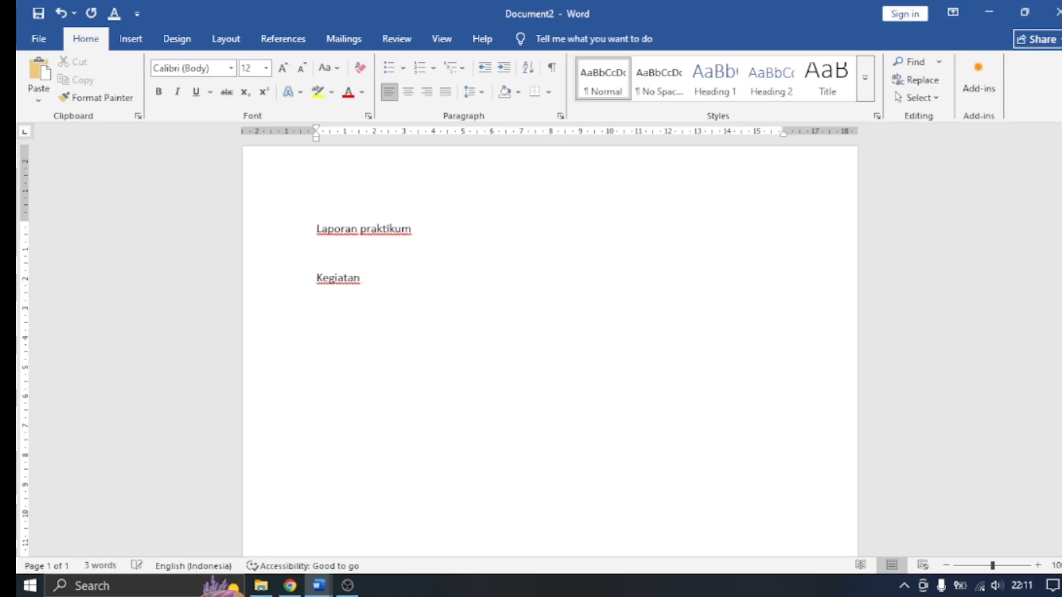
type("praktikum biasany")
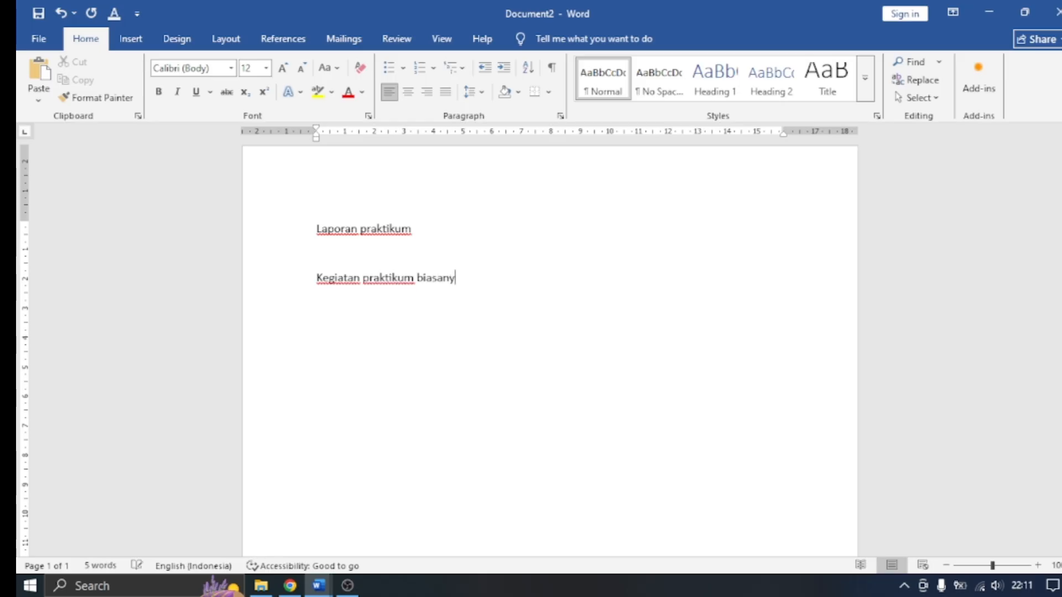
type("a dilakuka")
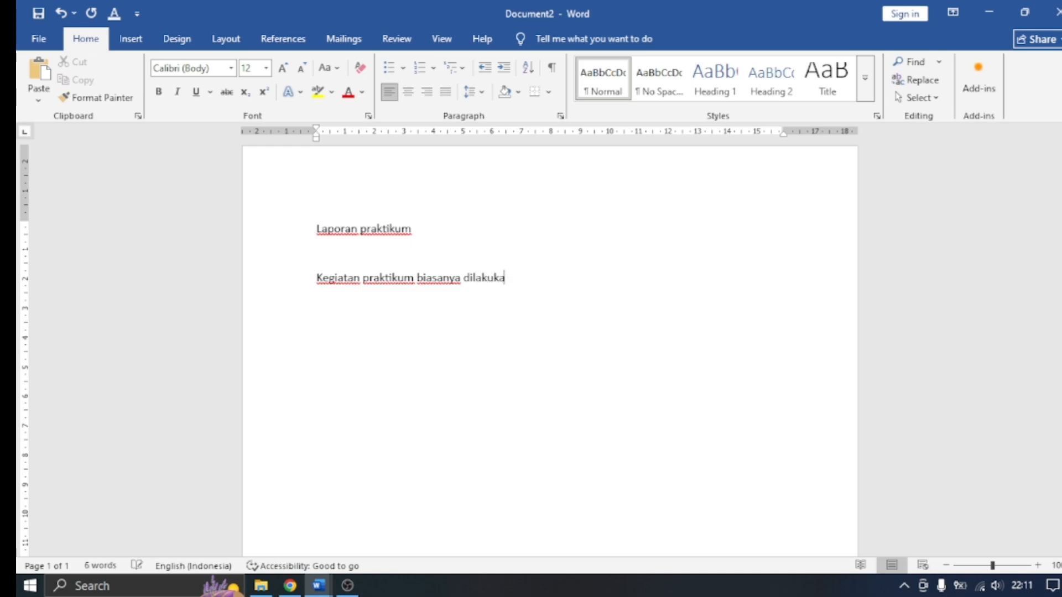
type("n")
left_click(410, 252)
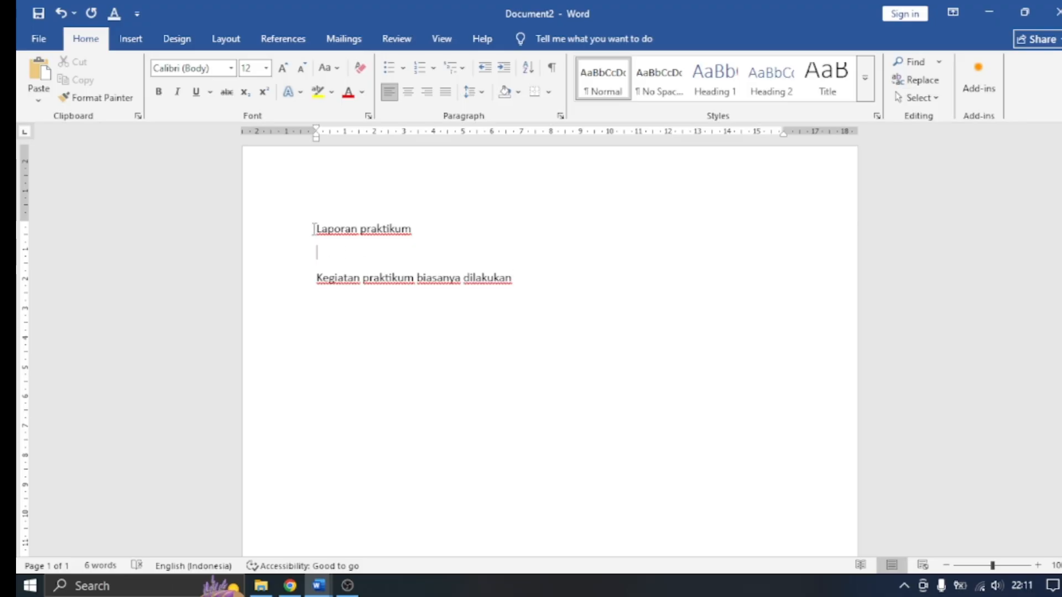
Make the heading "Laporan praktikum" bold and change it to UPPERCASE.
left_click_drag(314, 229, 417, 231)
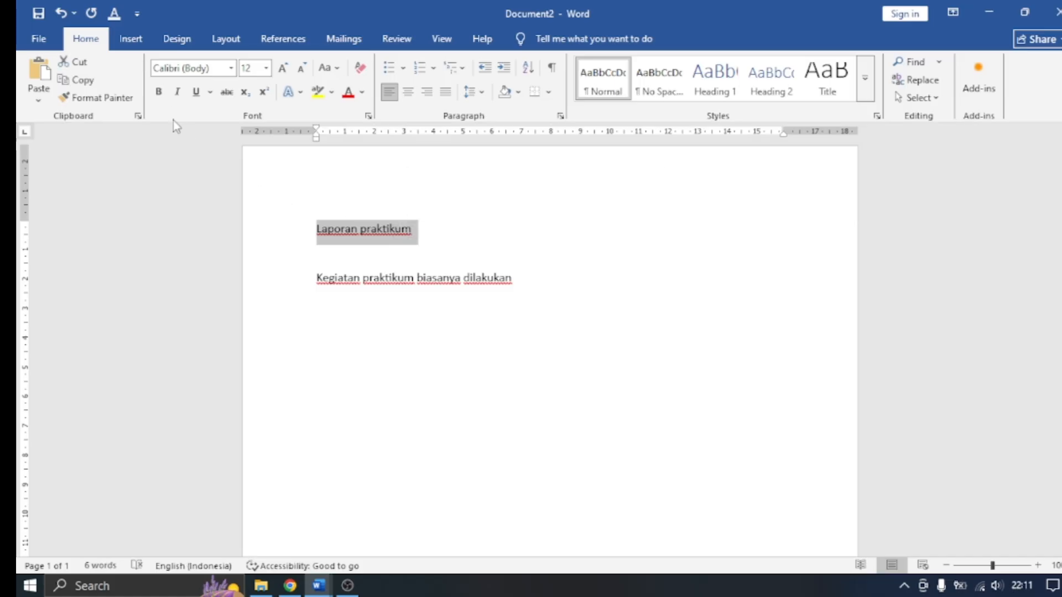
left_click(160, 93)
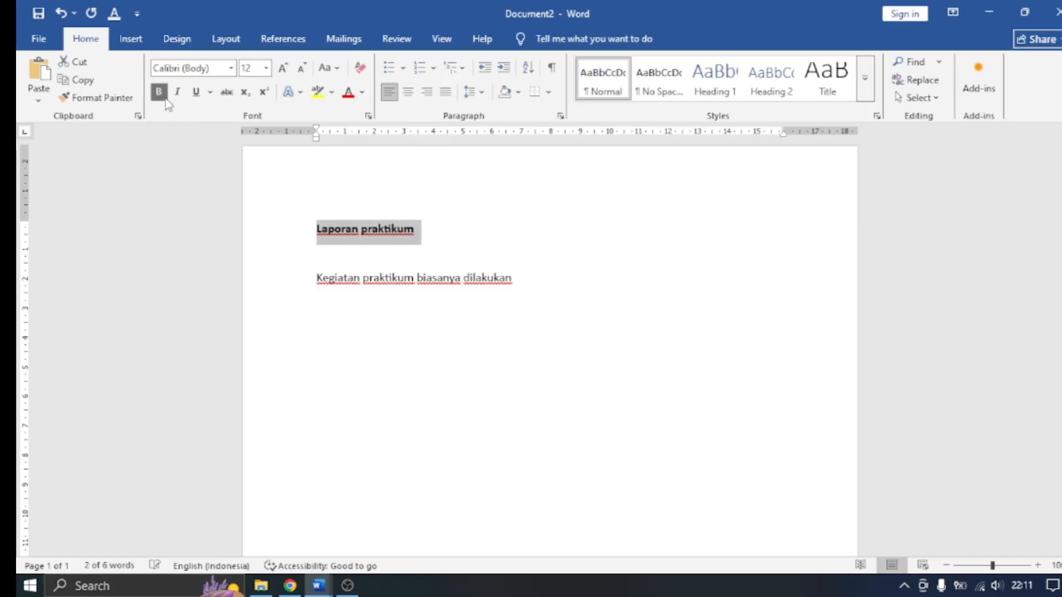
left_click(339, 69)
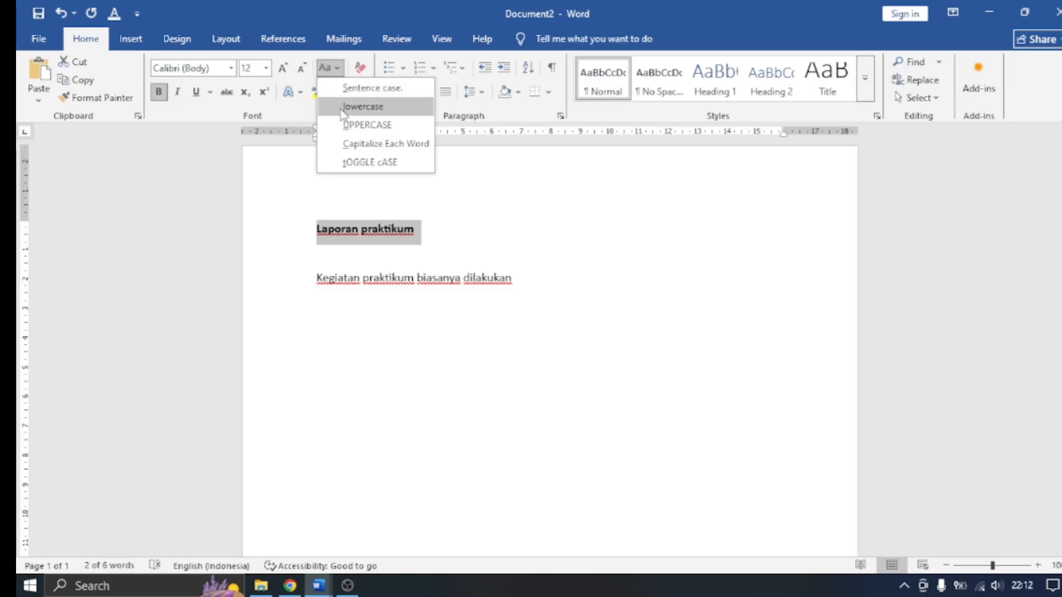
left_click(346, 128)
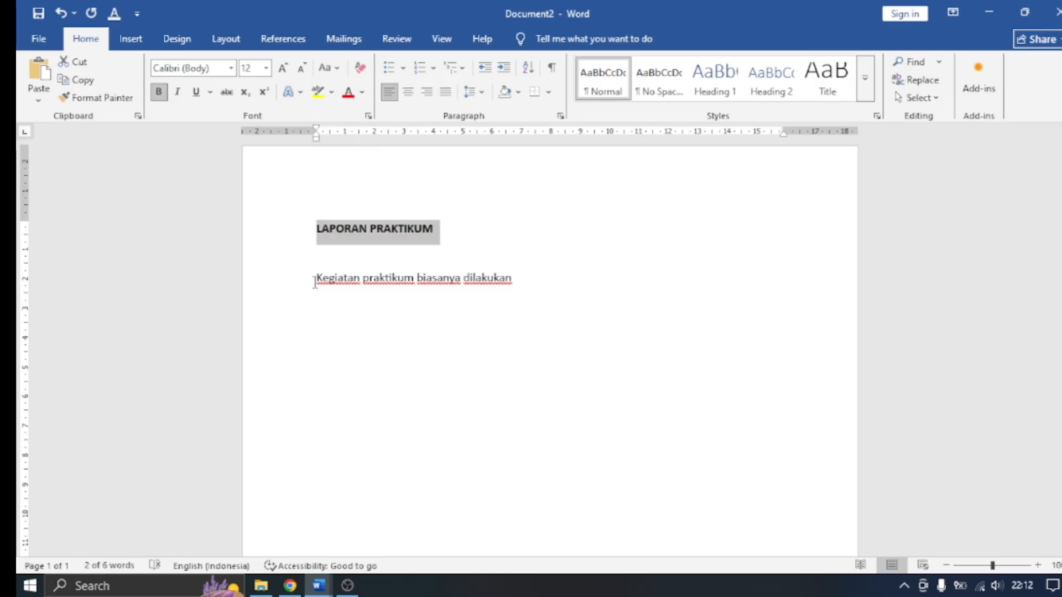
left_click_drag(314, 283, 543, 277)
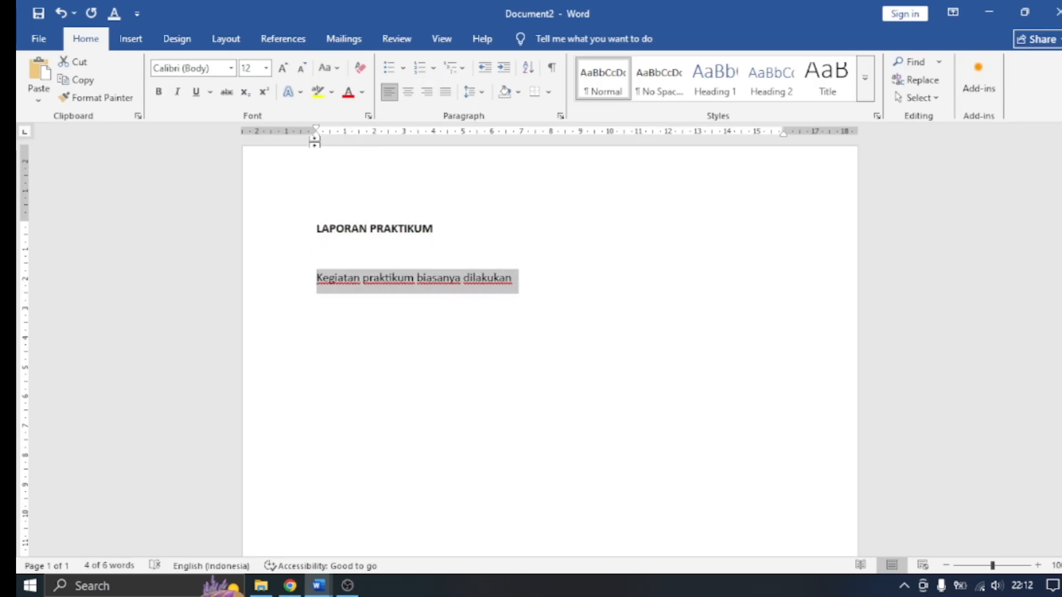
left_click(379, 303)
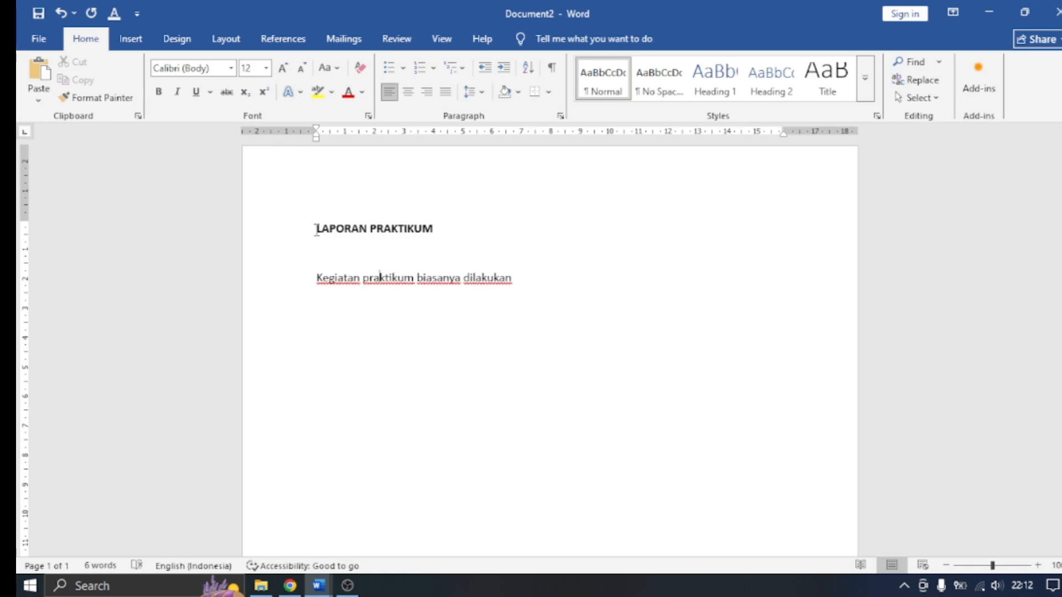
Colour the "LAPORAN PRAKTIKUM" heading red, change it to the standard blue and deselect the text.
left_click_drag(316, 229, 436, 229)
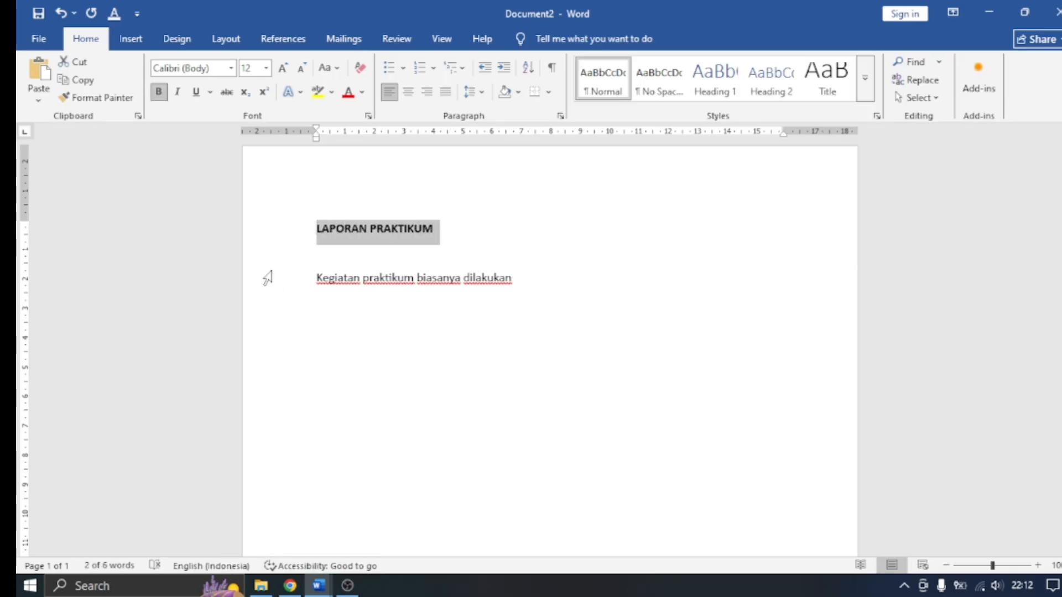
left_click(353, 99)
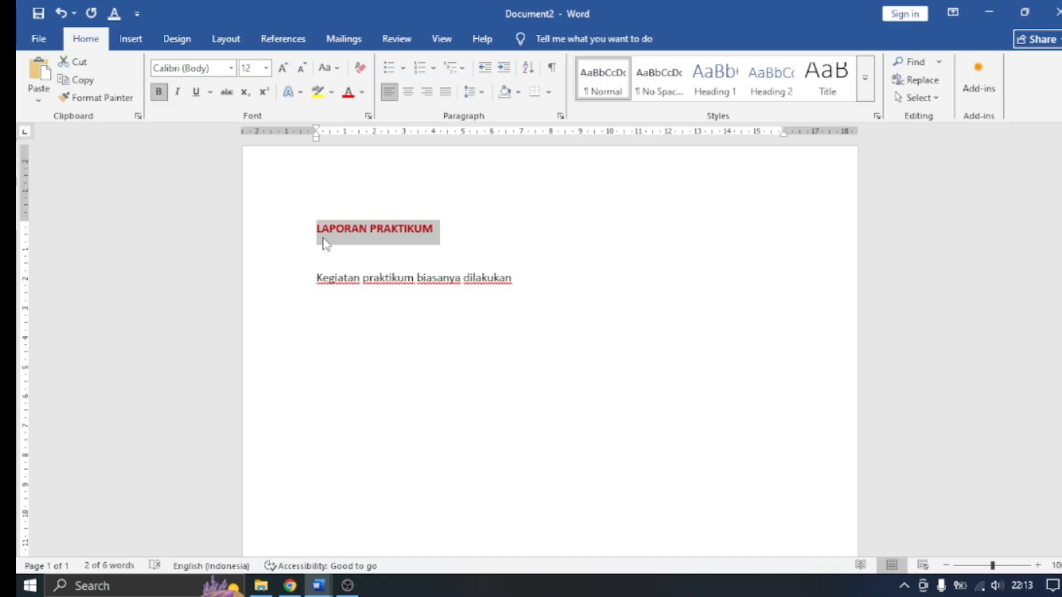
left_click(363, 95)
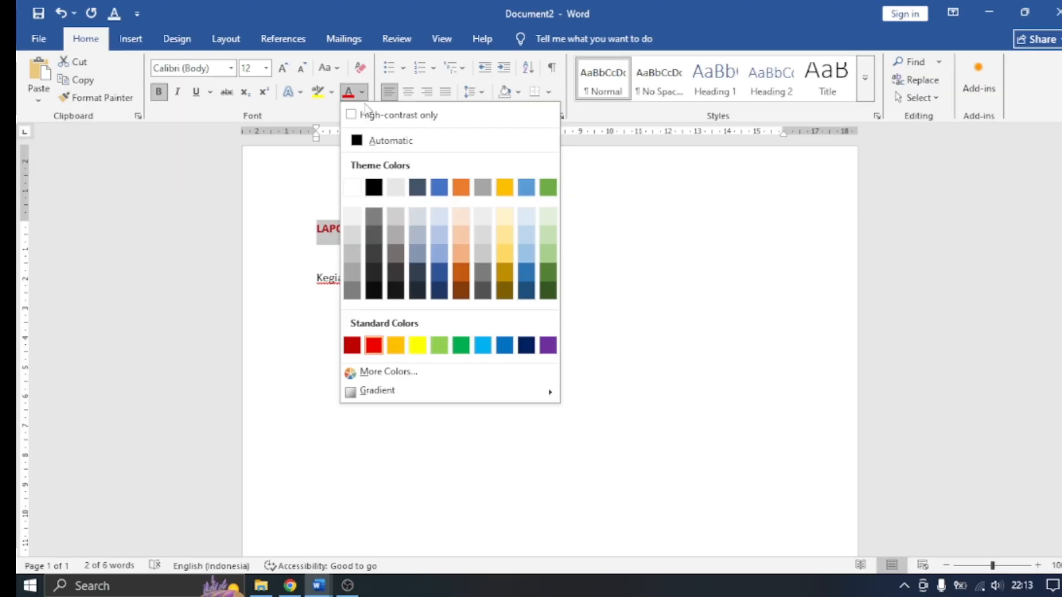
left_click(504, 344)
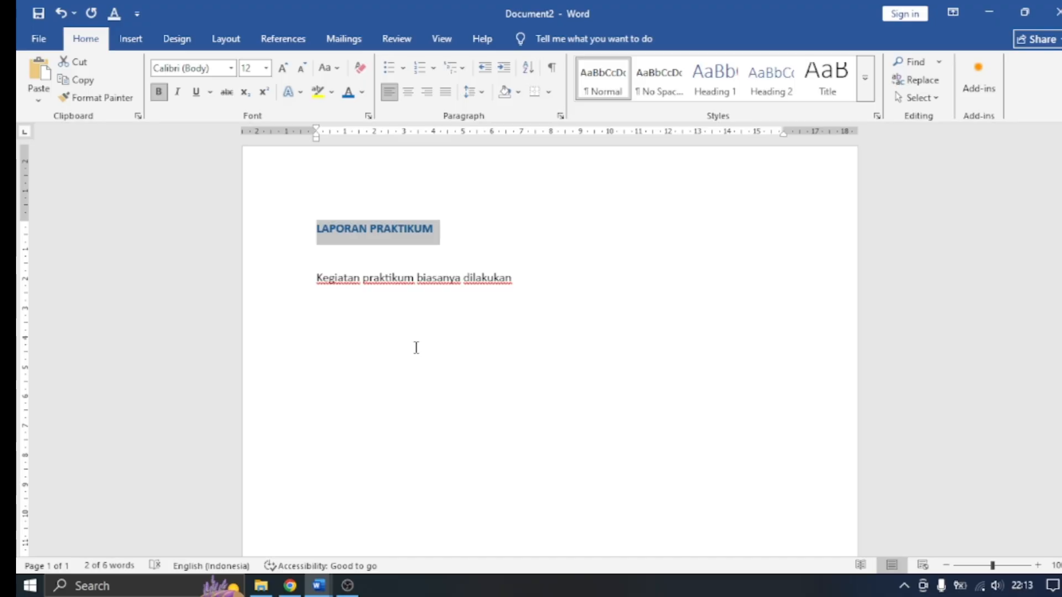
left_click(449, 328)
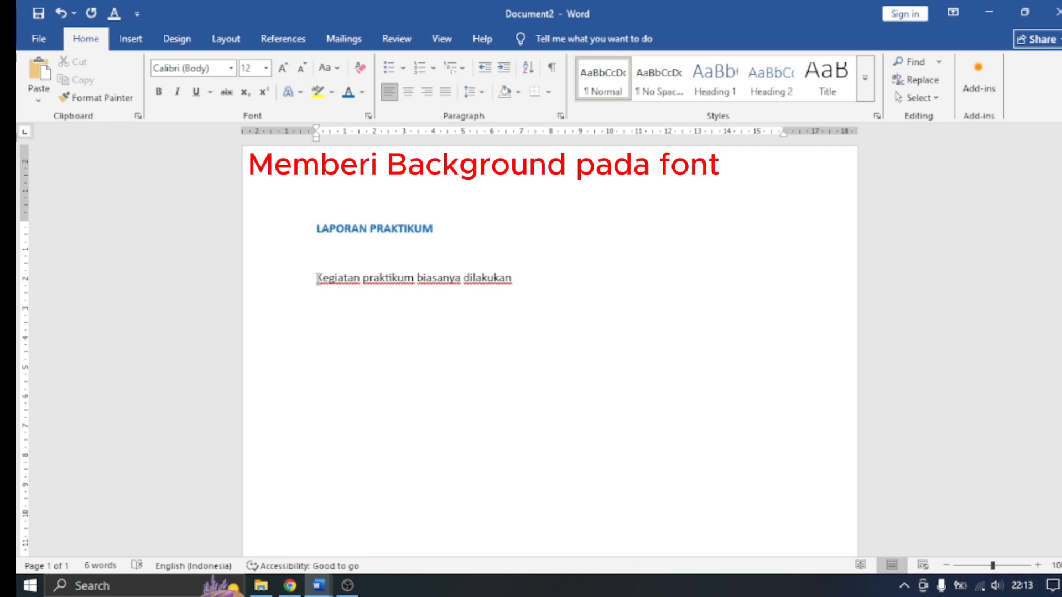
Highlight the body line "Kegiatan praktikum biasanya dilakukan" in bright green.
left_click_drag(318, 278, 473, 279)
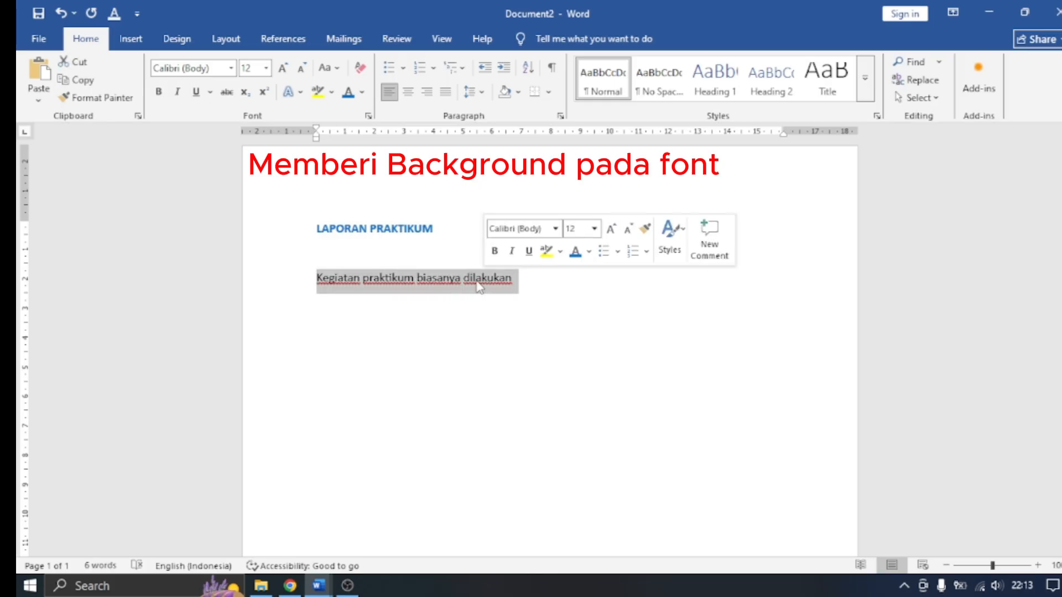
left_click(331, 94)
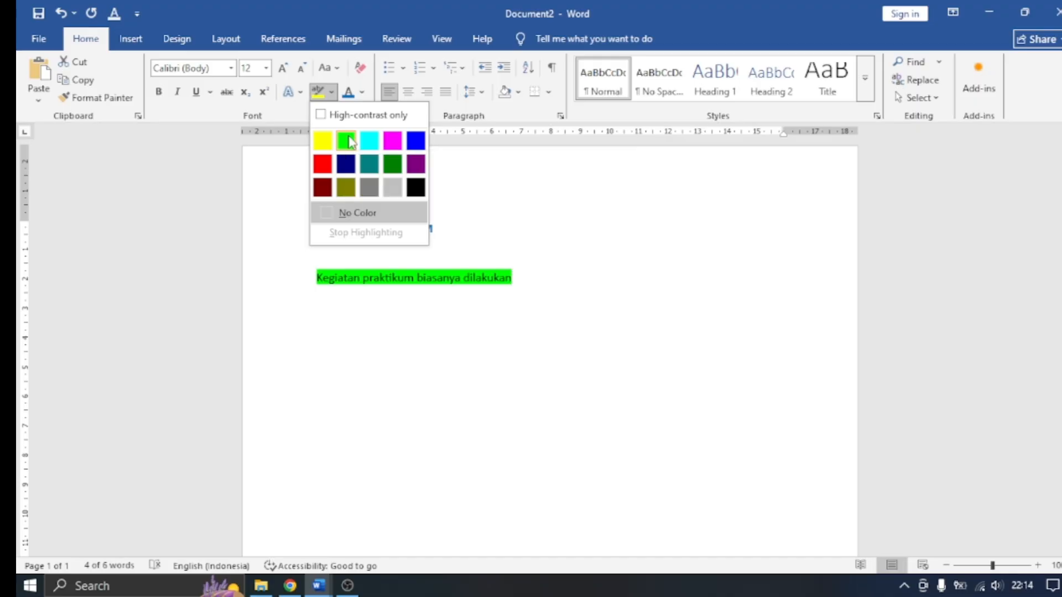
left_click(348, 142)
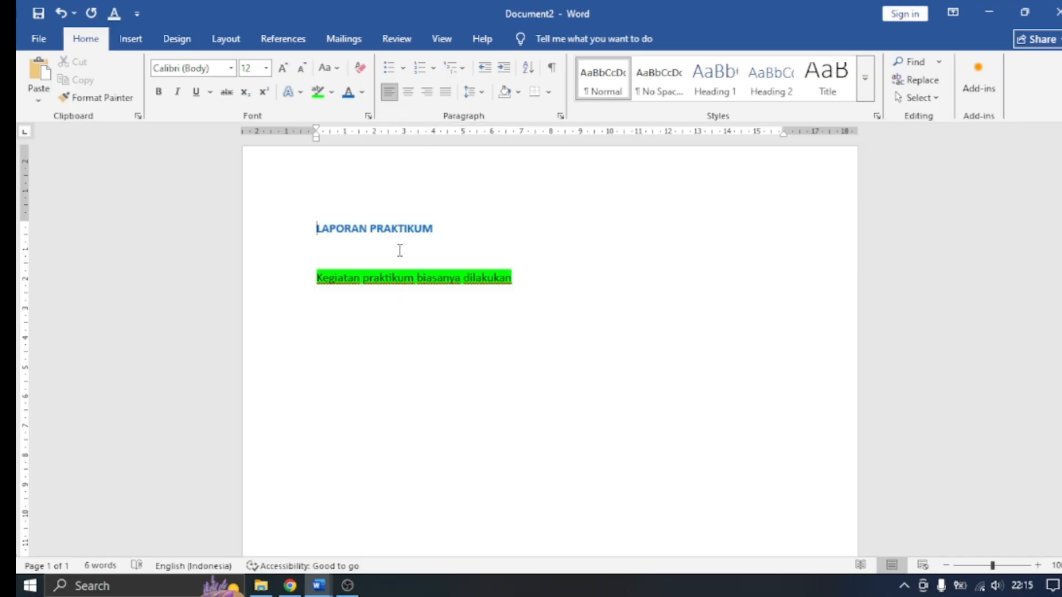
Reset the whole document's font colour to Automatic and its highlight to No Color, with the high-contrast only option enabled for highlights.
key("ctrl+a")
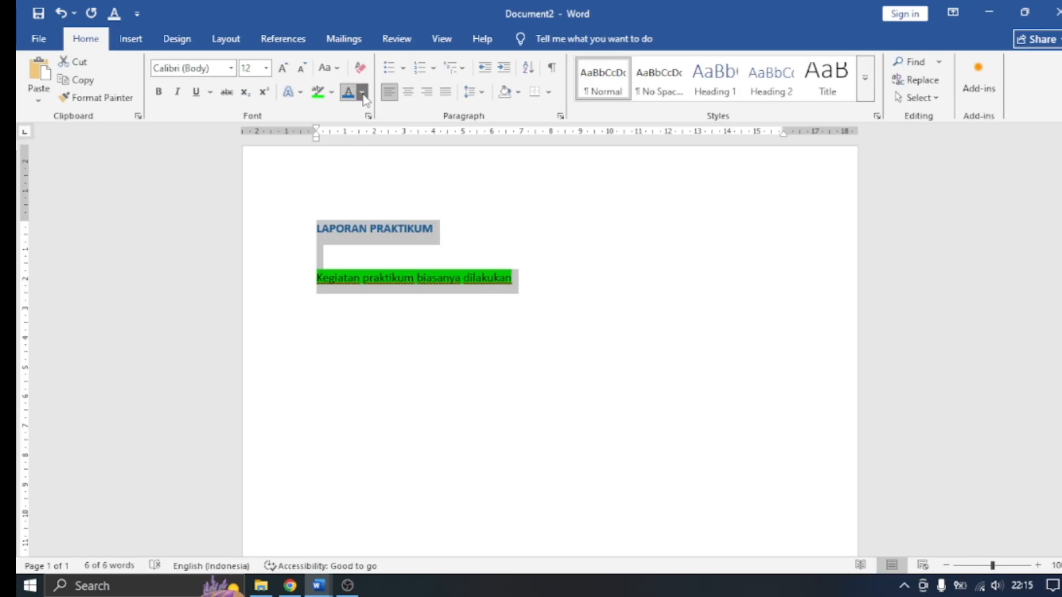
left_click(362, 92)
left_click(358, 143)
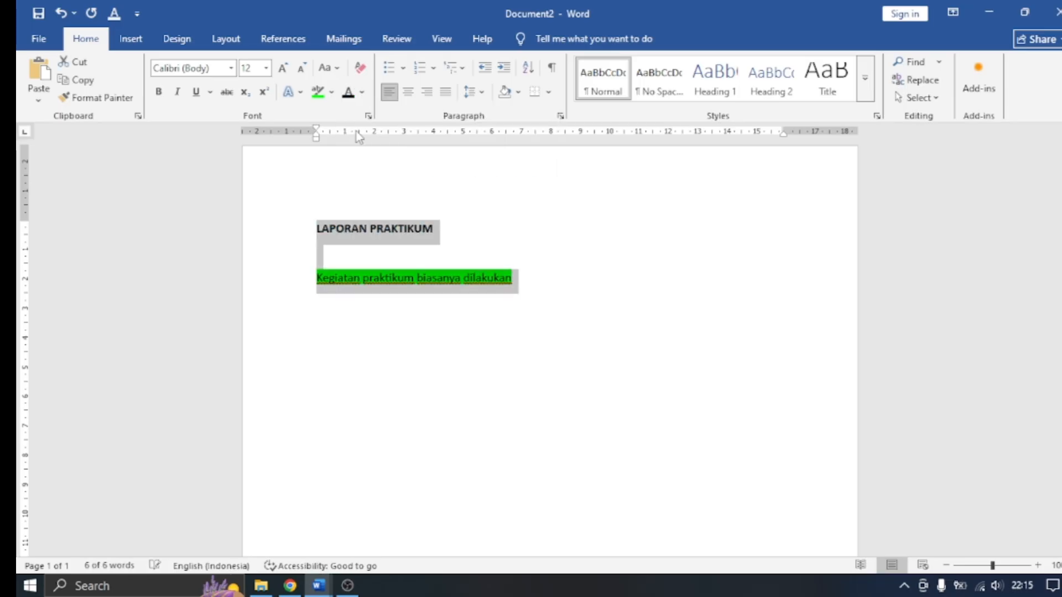
left_click(333, 92)
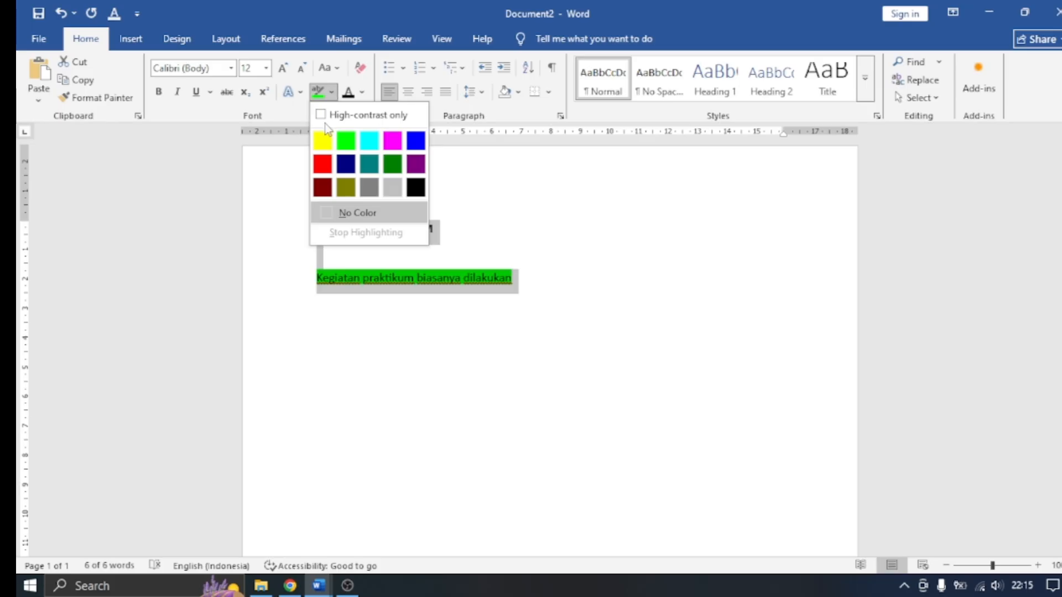
left_click(321, 115)
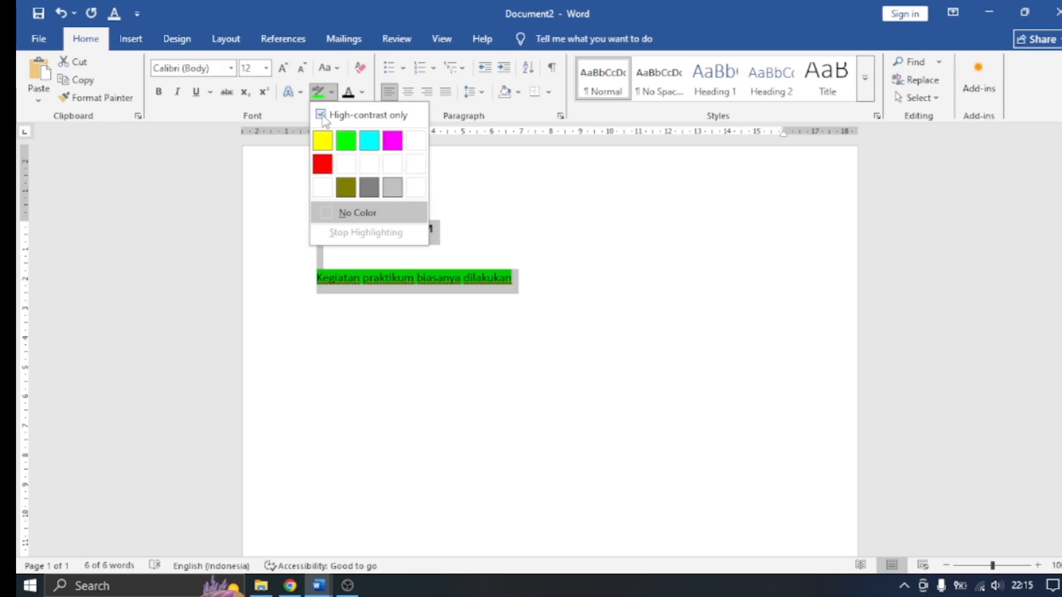
left_click(366, 214)
left_click(530, 230)
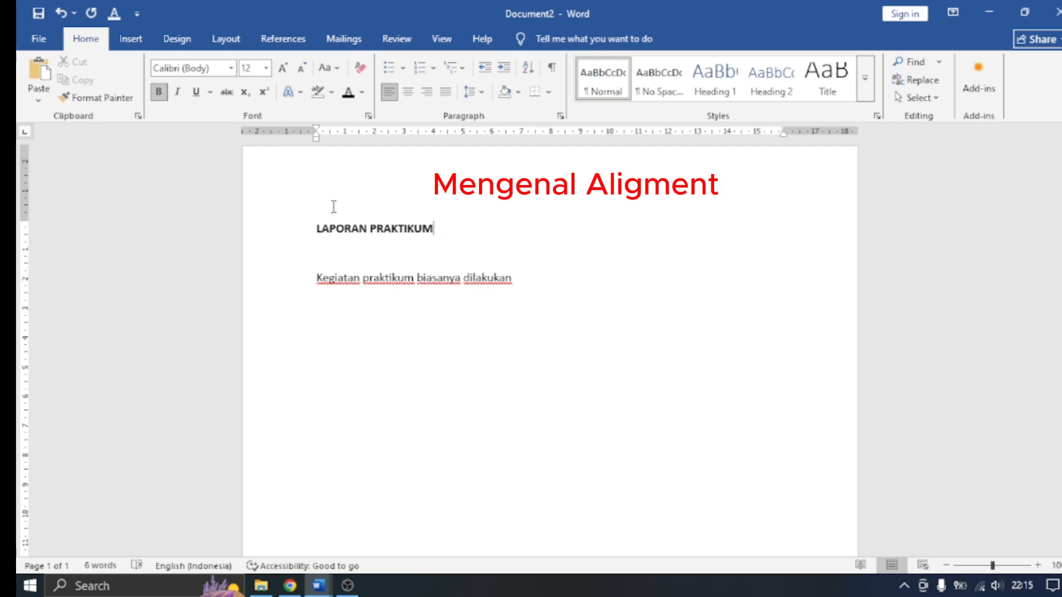
Try left, centre and right alignment on the "LAPORAN PRAKTIKUM" heading and leave it centred.
left_click_drag(313, 228, 448, 233)
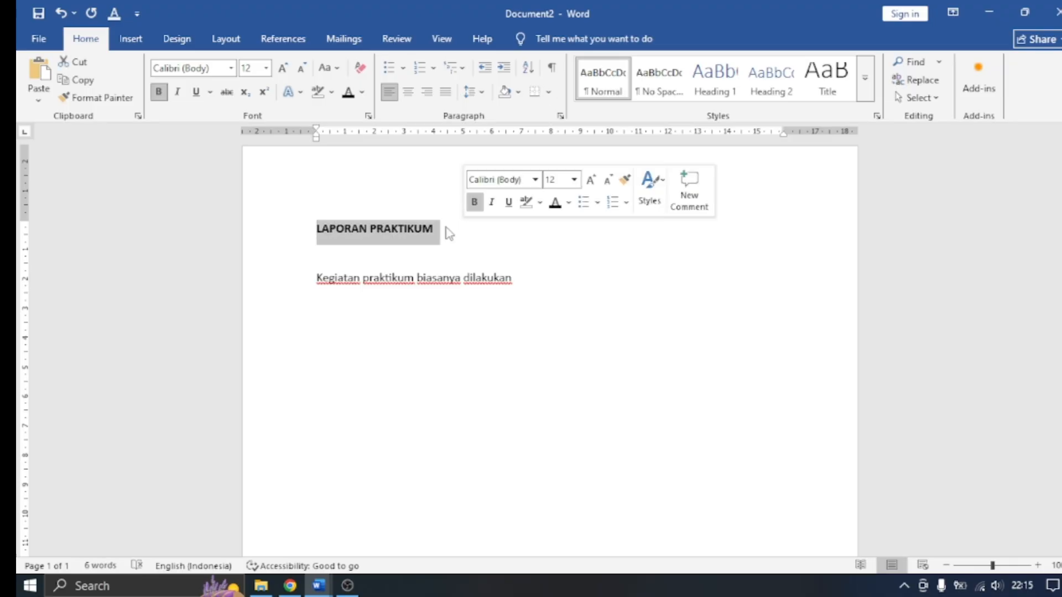
left_click(390, 94)
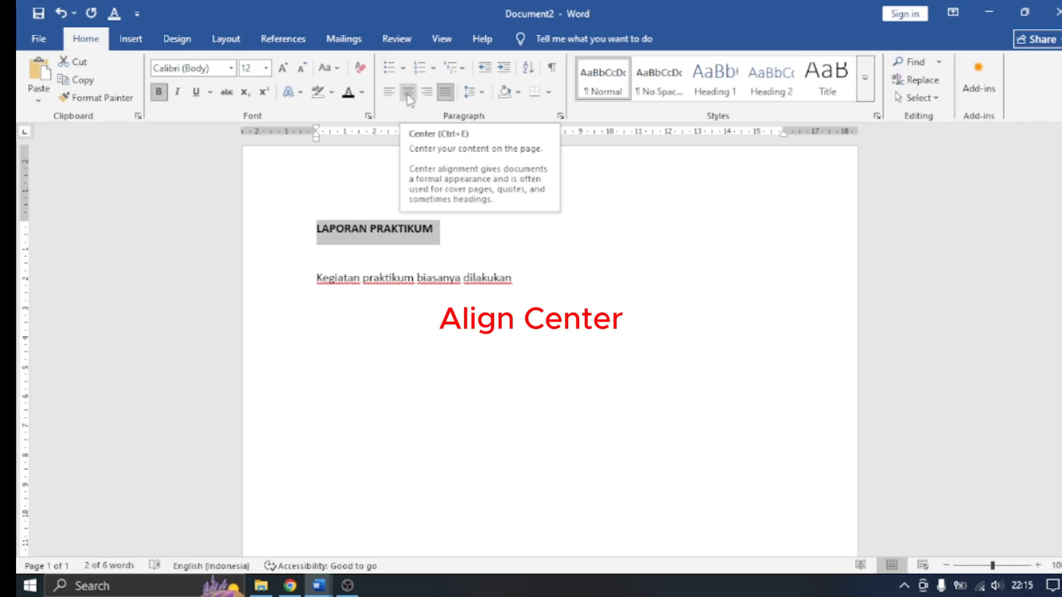
left_click(409, 98)
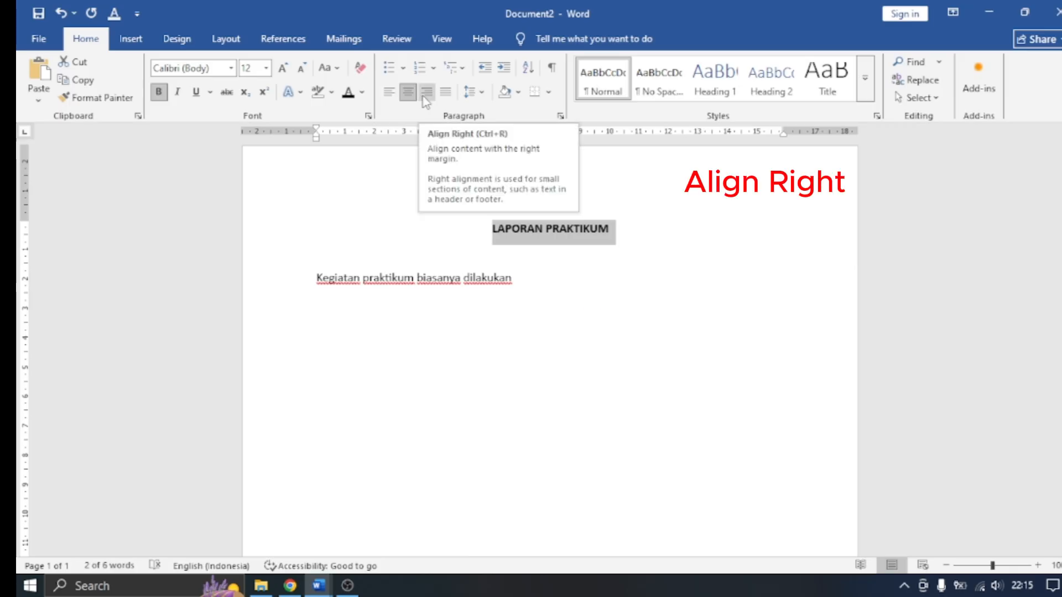
left_click(426, 97)
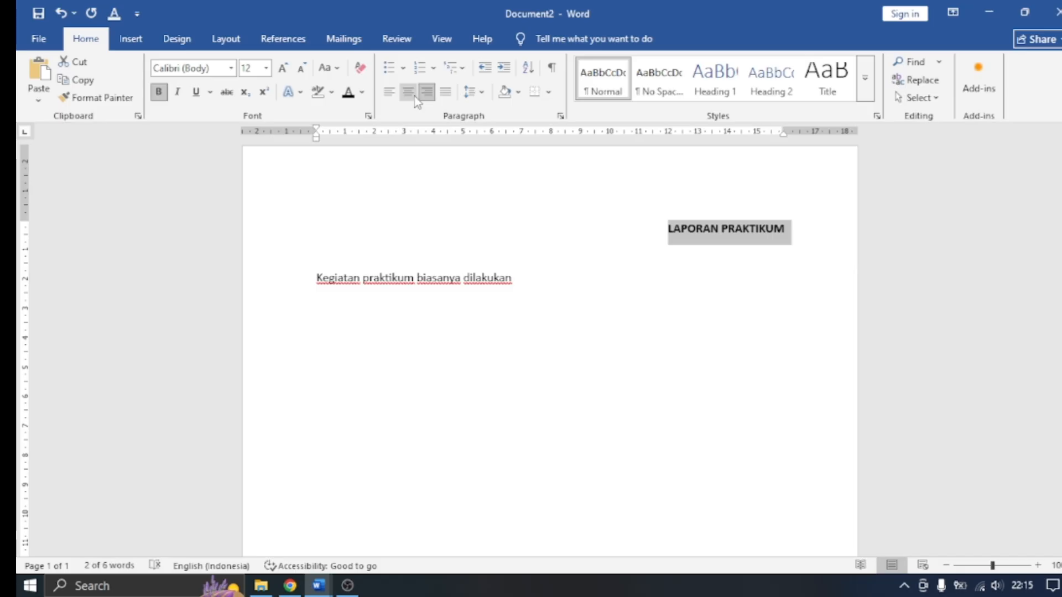
left_click(414, 96)
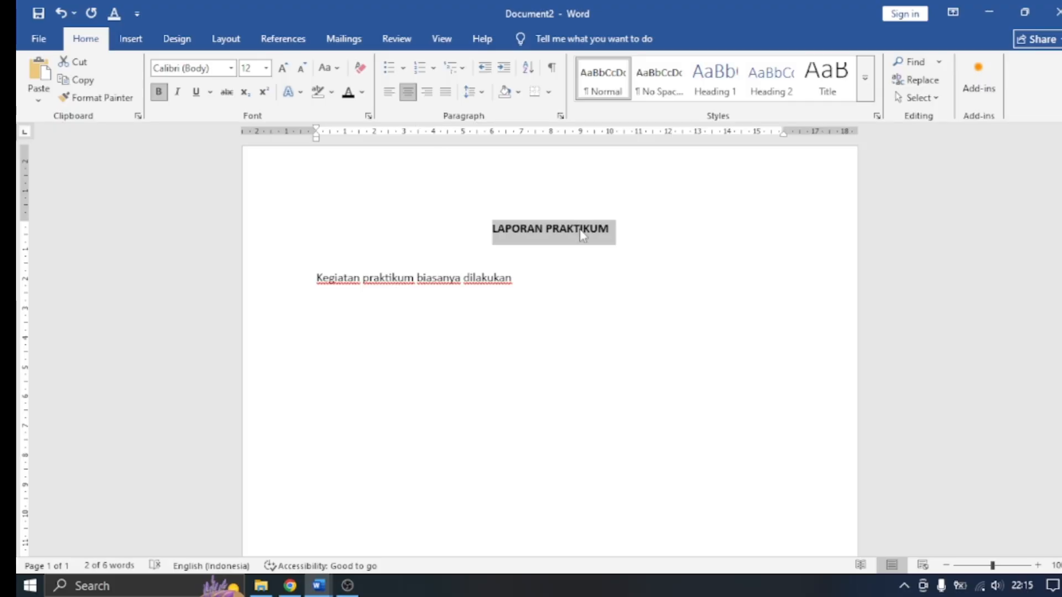
Add the date line "10-01-2001" directly below the heading and remove its bold formatting.
left_click(637, 236)
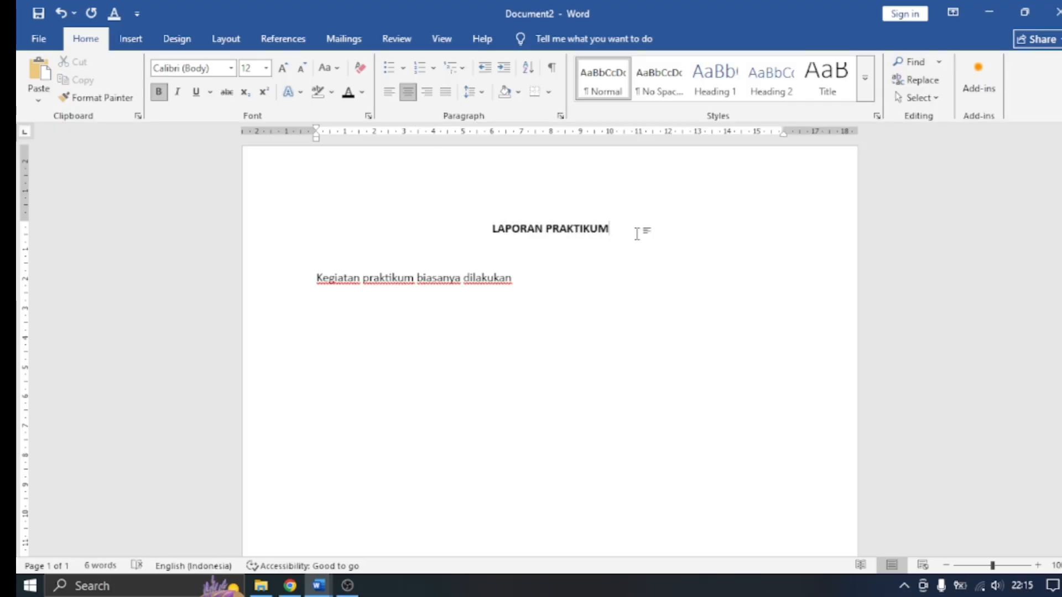
key("Return")
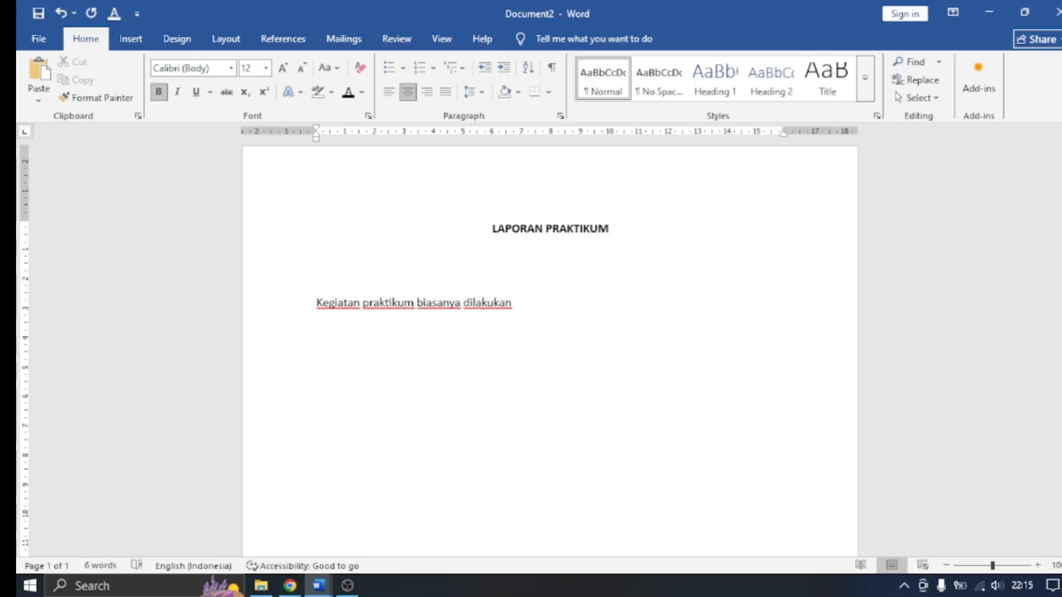
type("10-01-2001")
left_click_drag(590, 250, 523, 247)
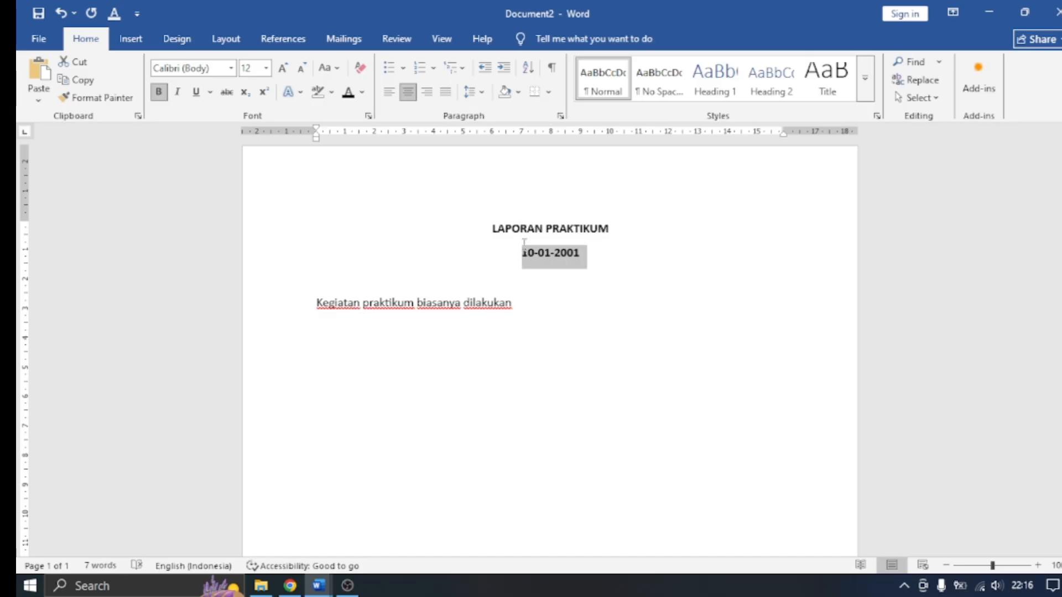
key("ctrl+b")
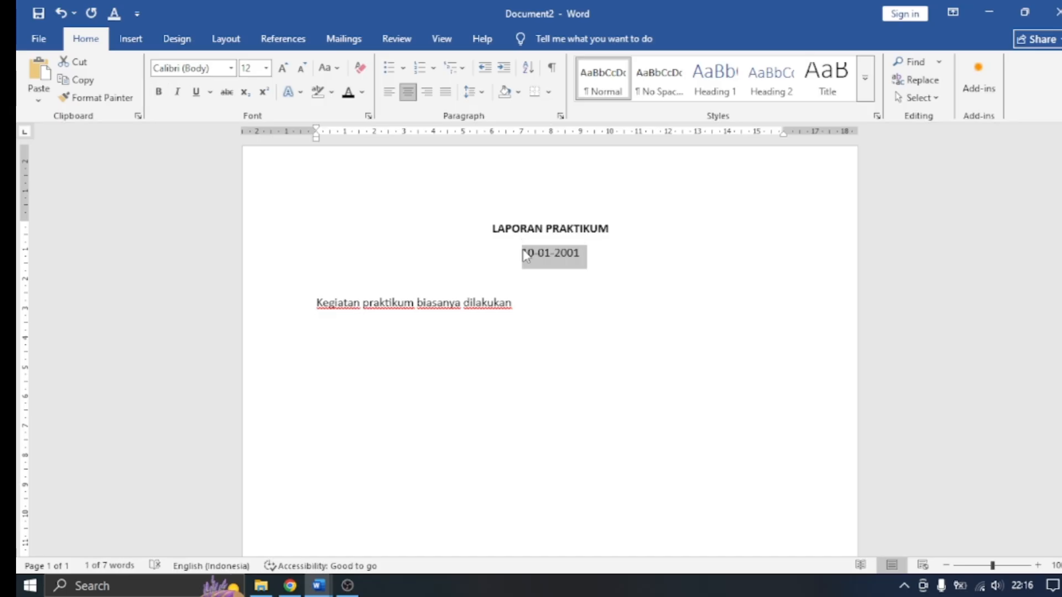
Insert "Jakarta," in front of the date and align that line to the right margin.
left_click(526, 254)
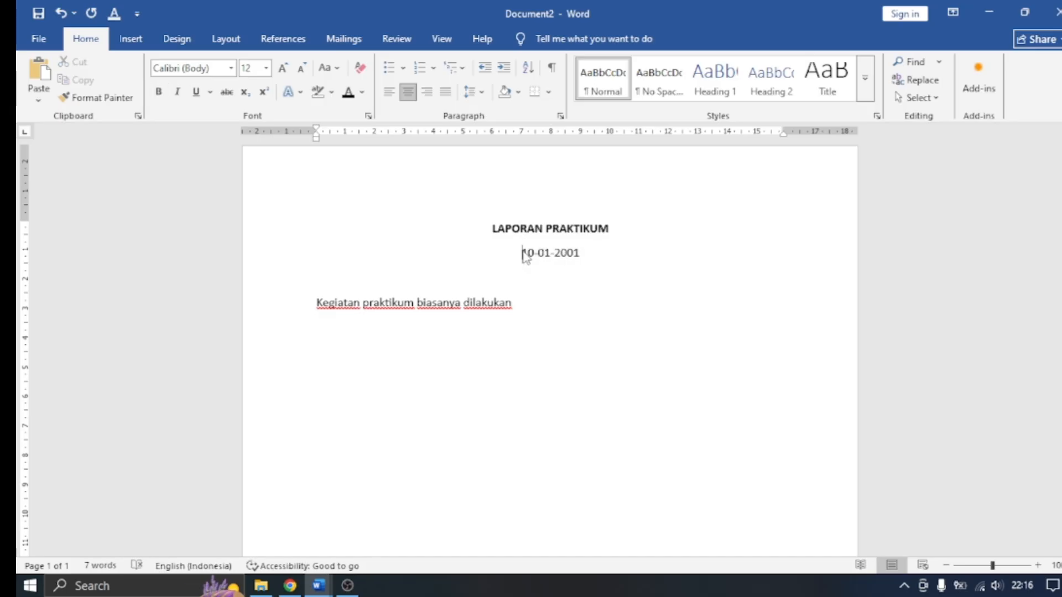
type("Jakart")
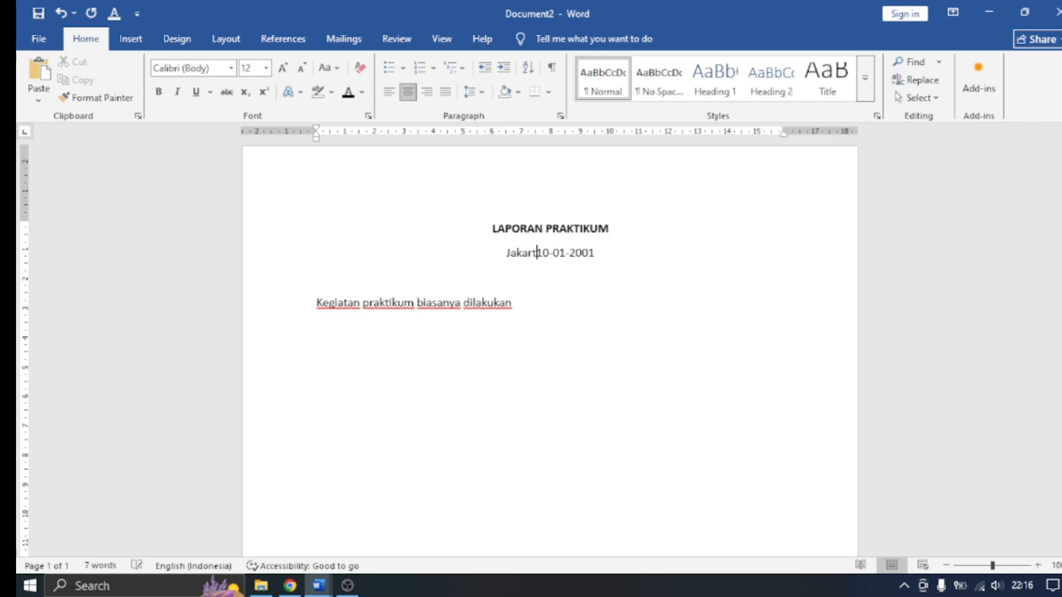
type("a")
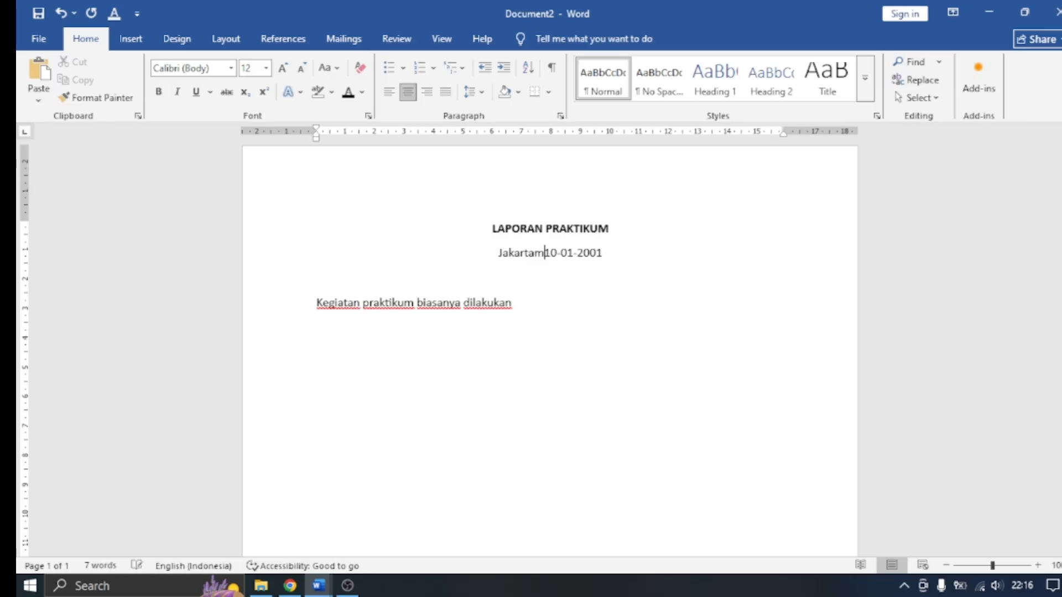
type(",")
left_click_drag(492, 252, 610, 255)
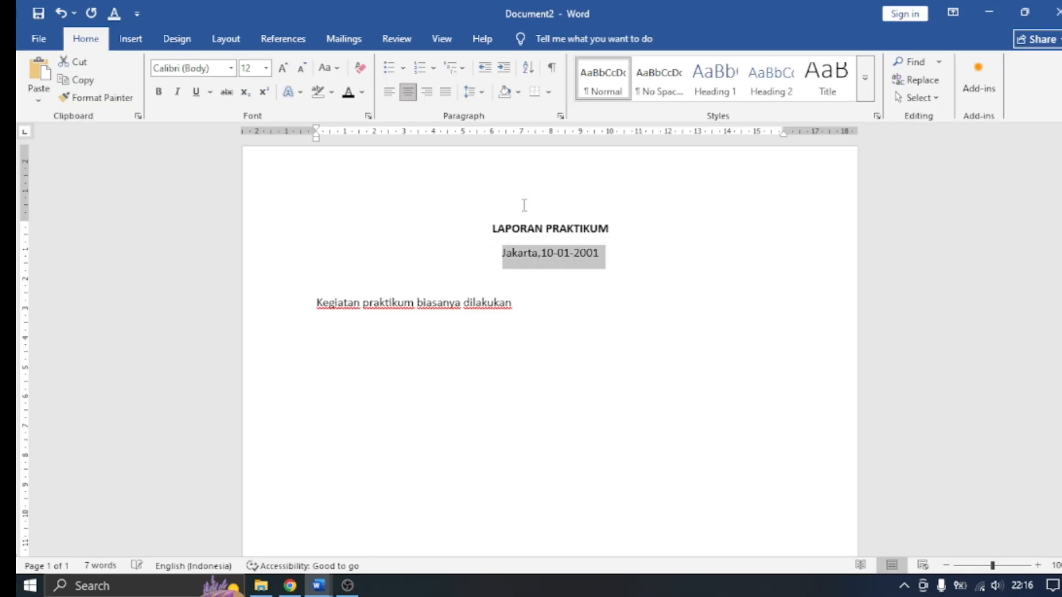
left_click(427, 92)
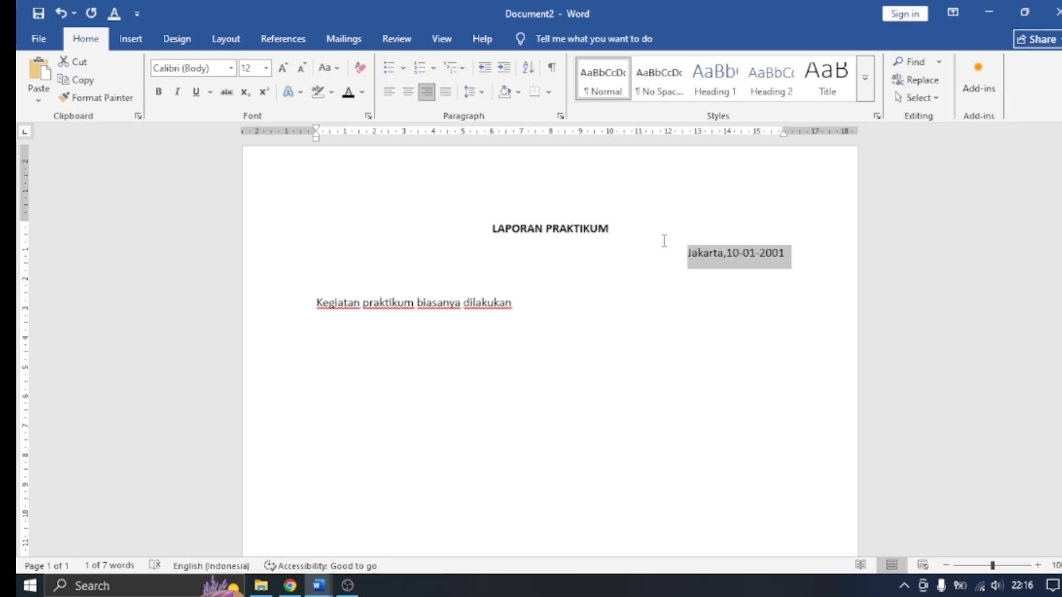
Switch to the open document Document1.
mouse_move(321, 591)
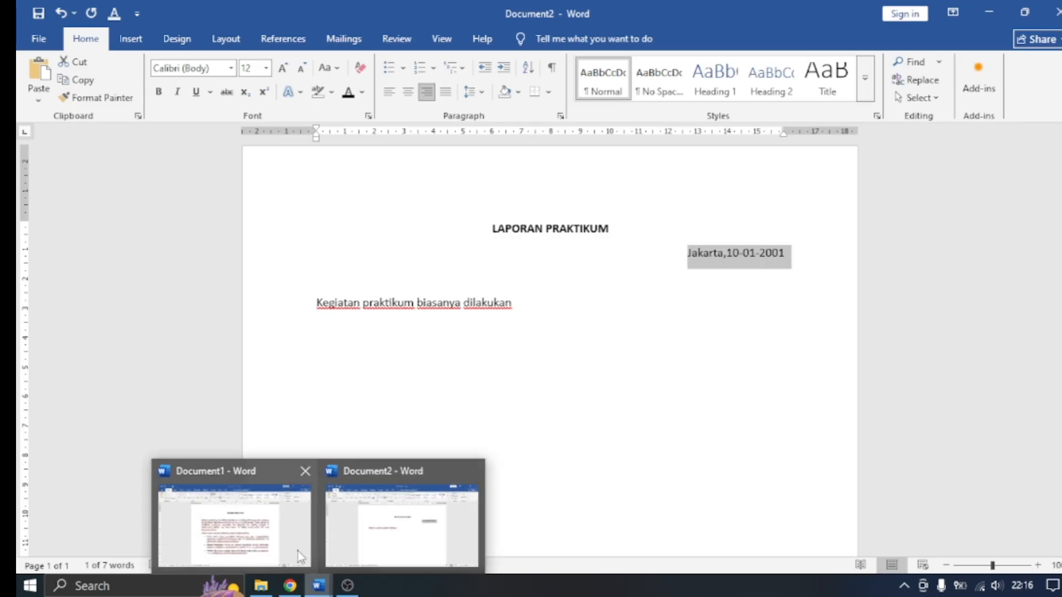
left_click(283, 534)
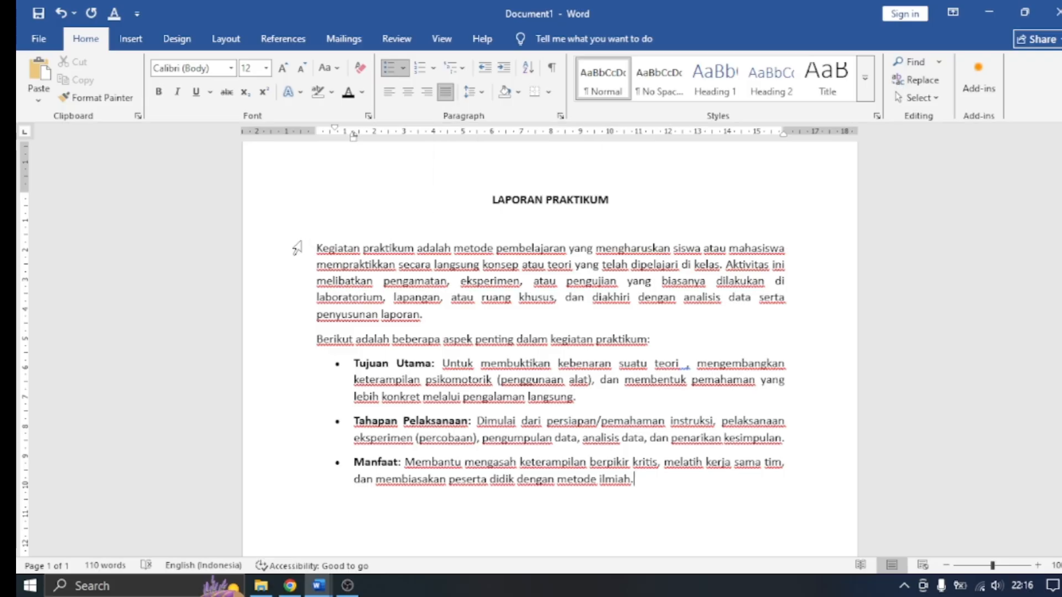
Switch the body paragraphs and bullet list from justified to left alignment, and justify them again.
left_click_drag(292, 244, 677, 482)
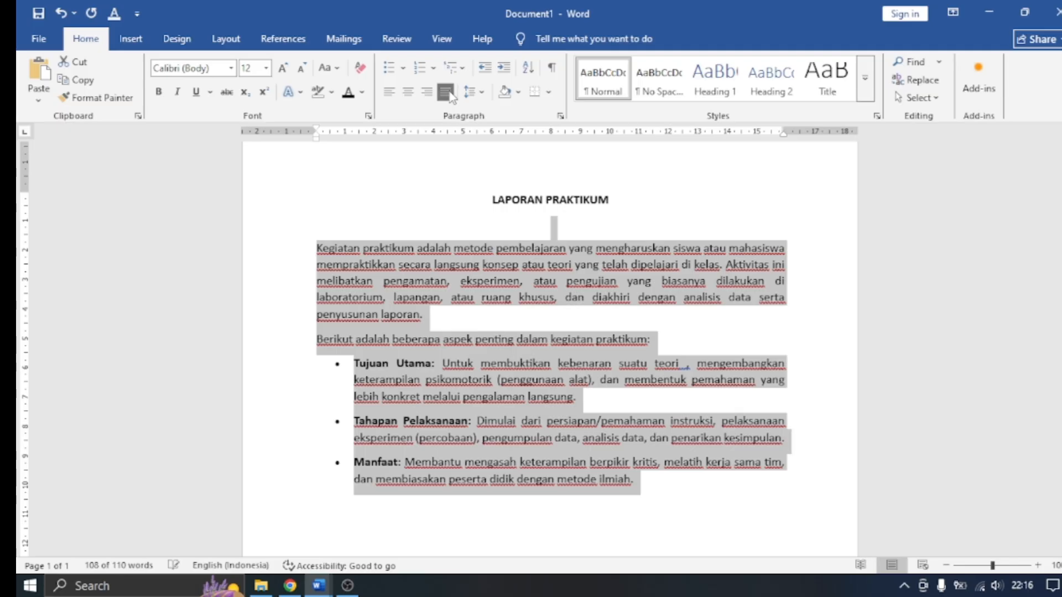
left_click(446, 93)
left_click(446, 92)
left_click(419, 184)
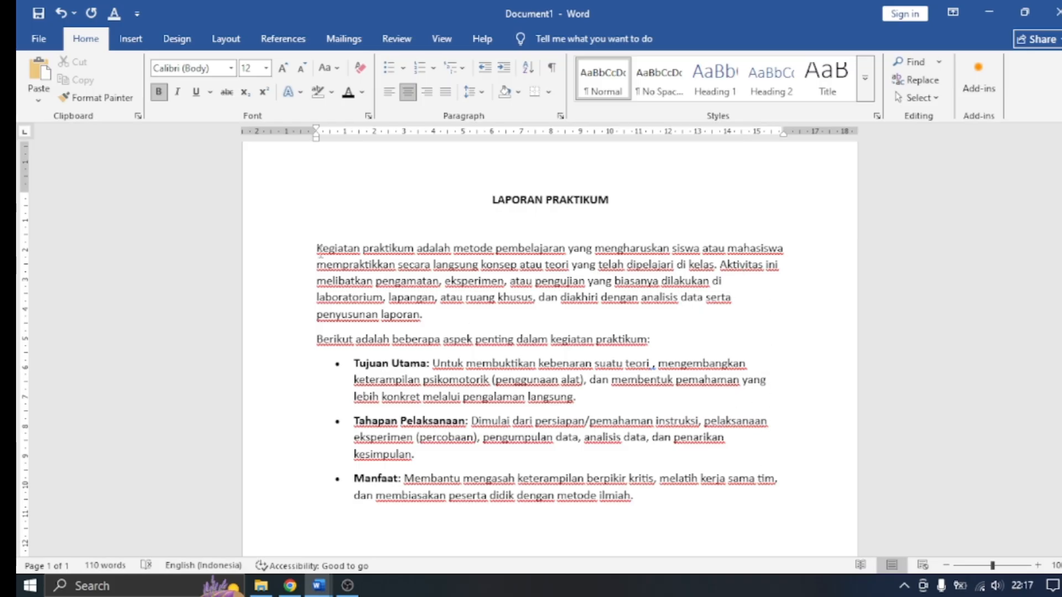
left_click_drag(314, 249, 682, 501)
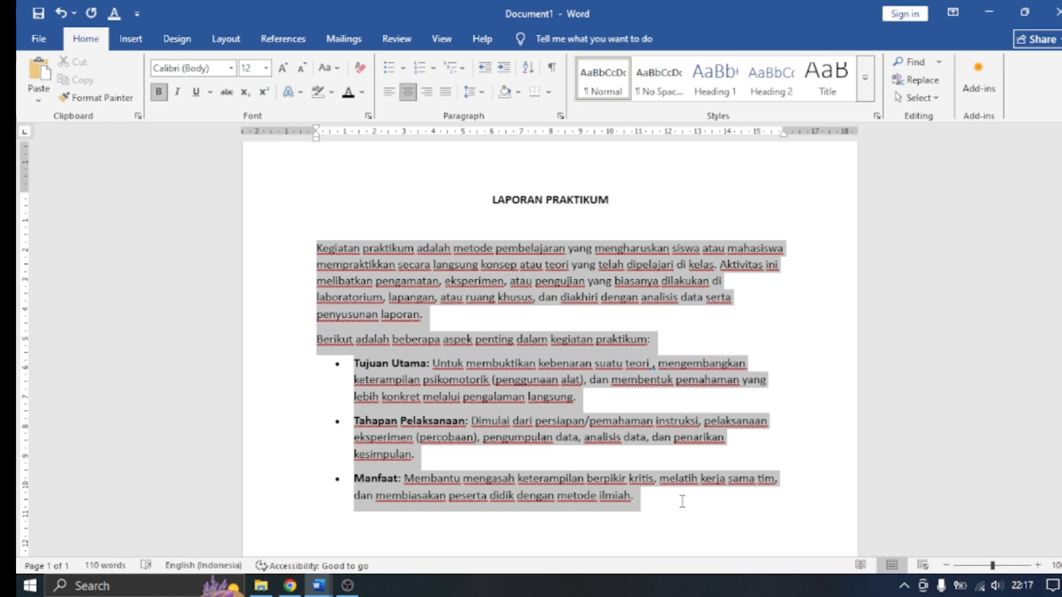
left_click(446, 93)
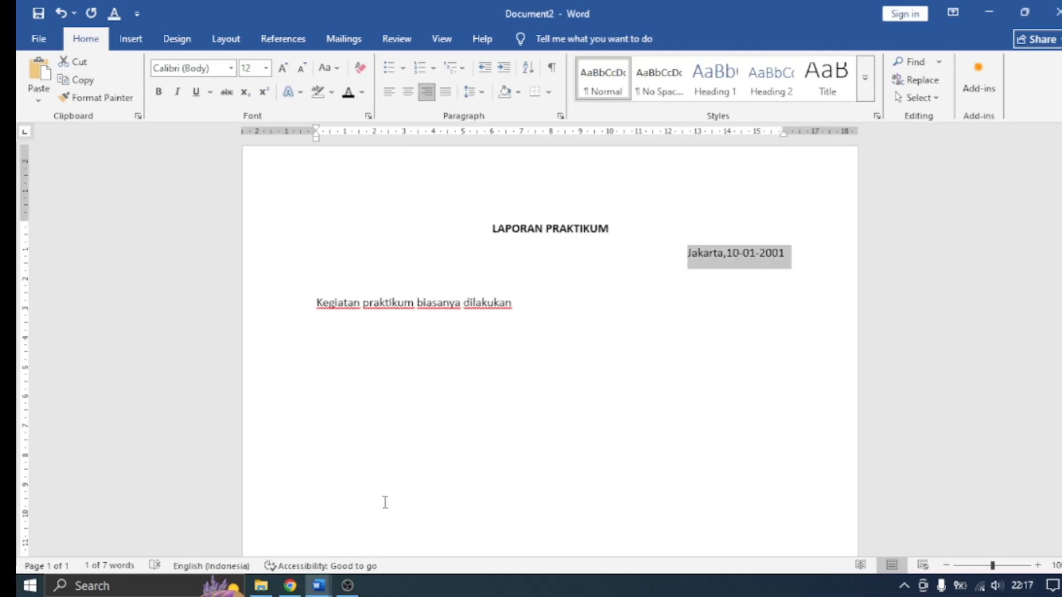
Change the case of the "LAPORAN PRAKTIKUM" heading to lowercase, and return it to UPPERCASE.
left_click(641, 300)
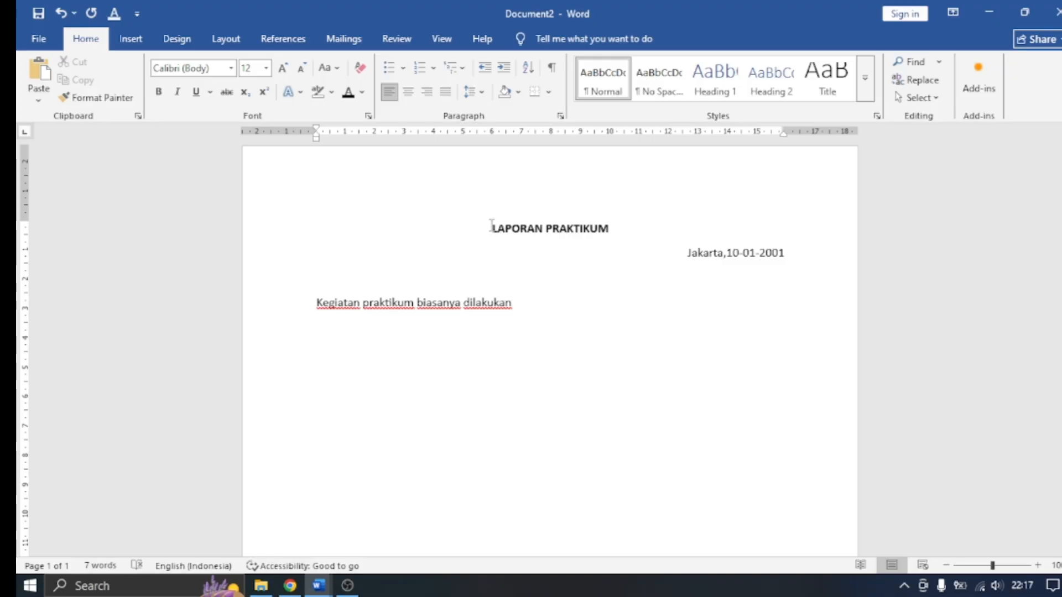
left_click_drag(491, 227, 619, 229)
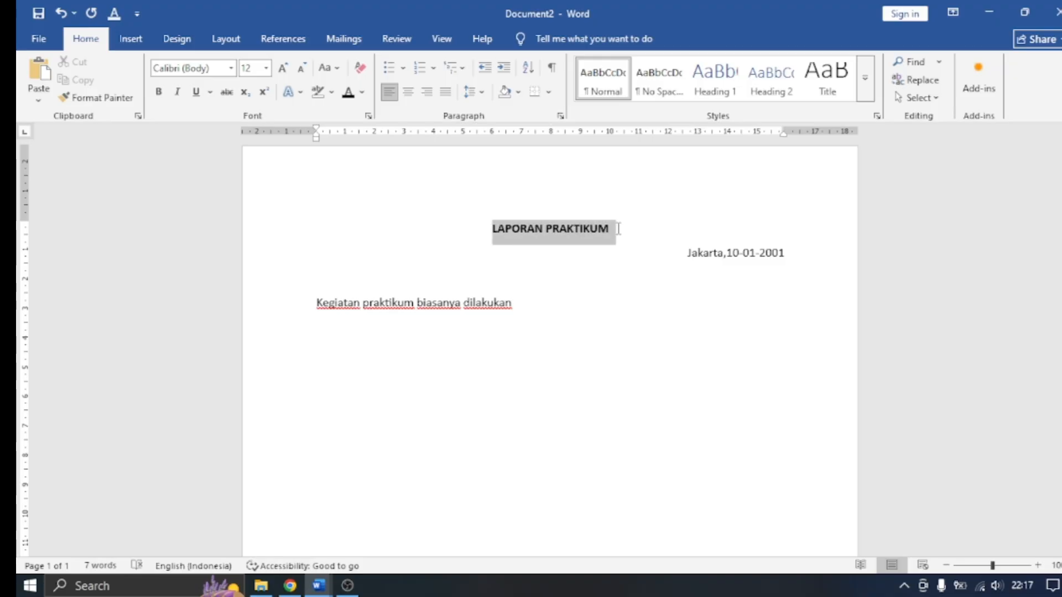
left_click(337, 69)
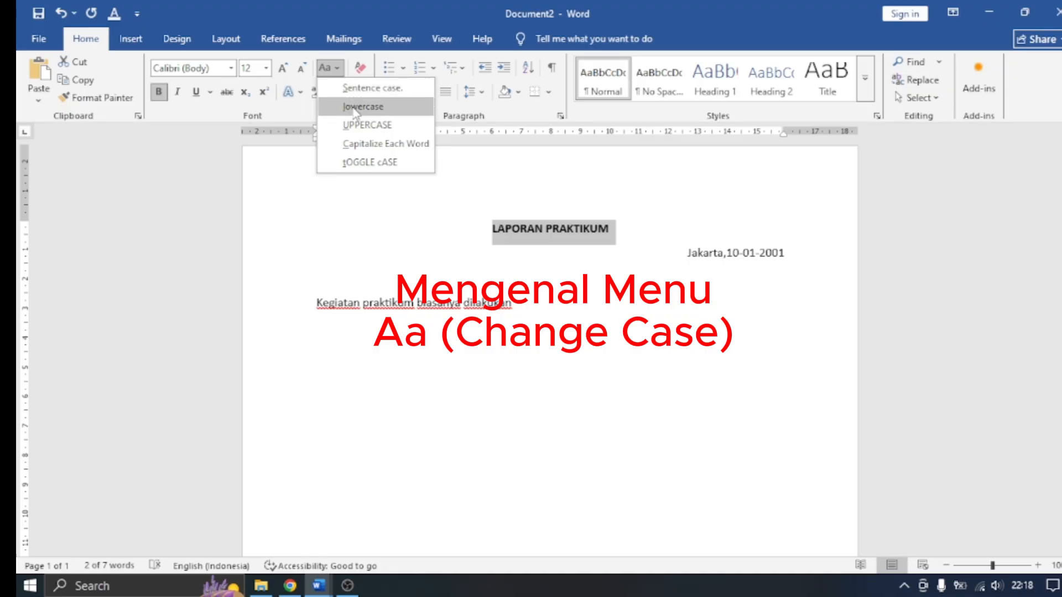
left_click(357, 107)
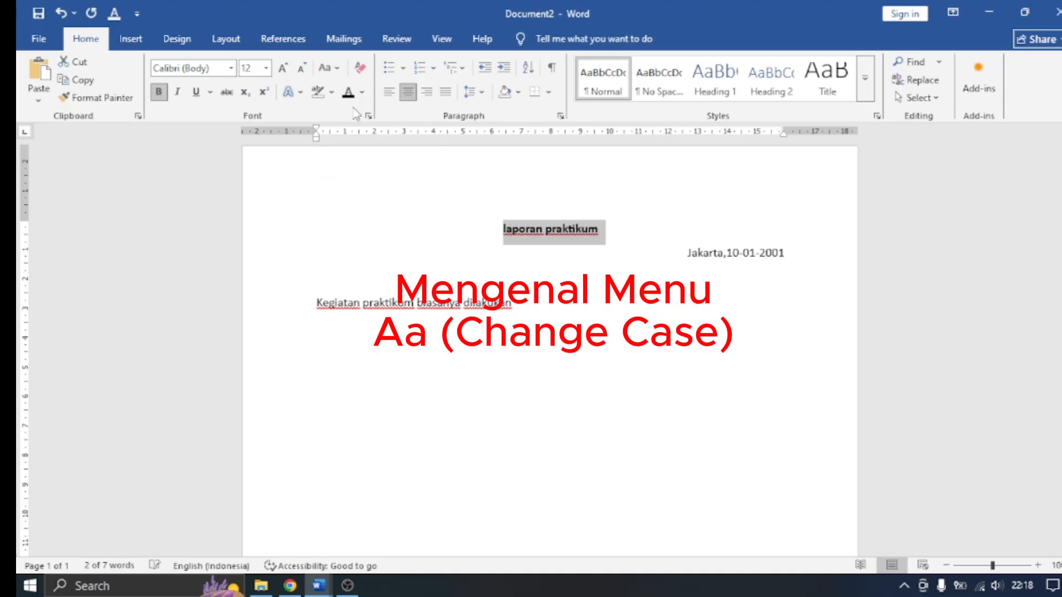
left_click(328, 67)
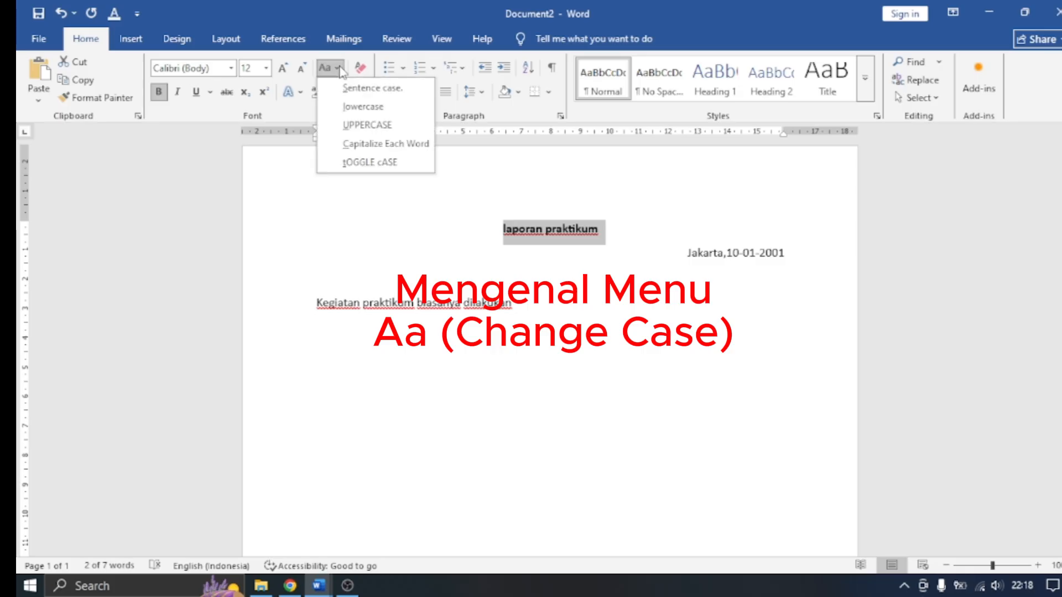
left_click(356, 127)
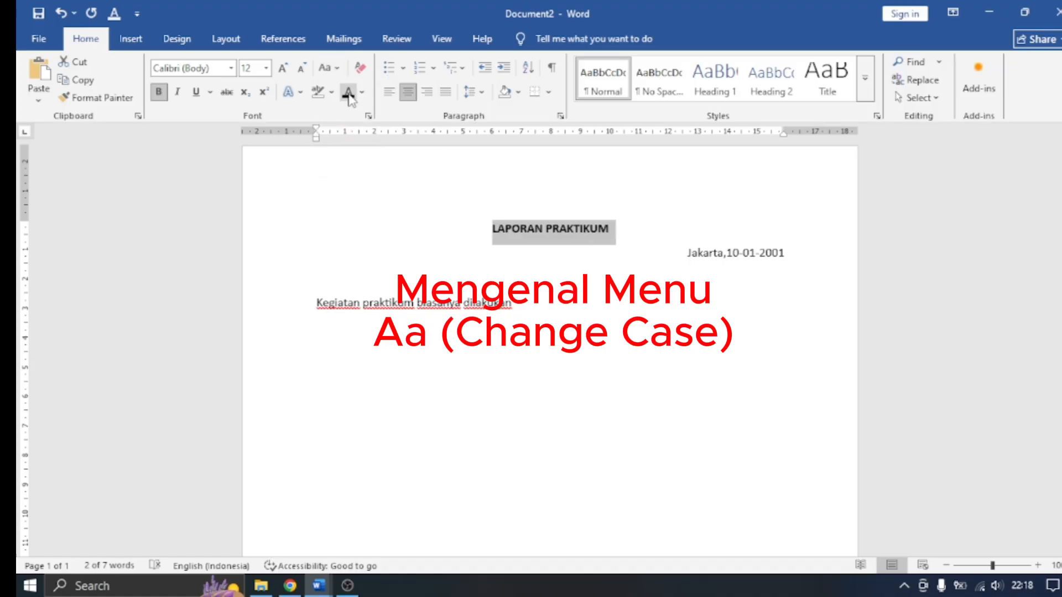
Try Capitalize Each Word and tOGGLE cASE on the heading, and restore it to UPPERCASE.
left_click(339, 69)
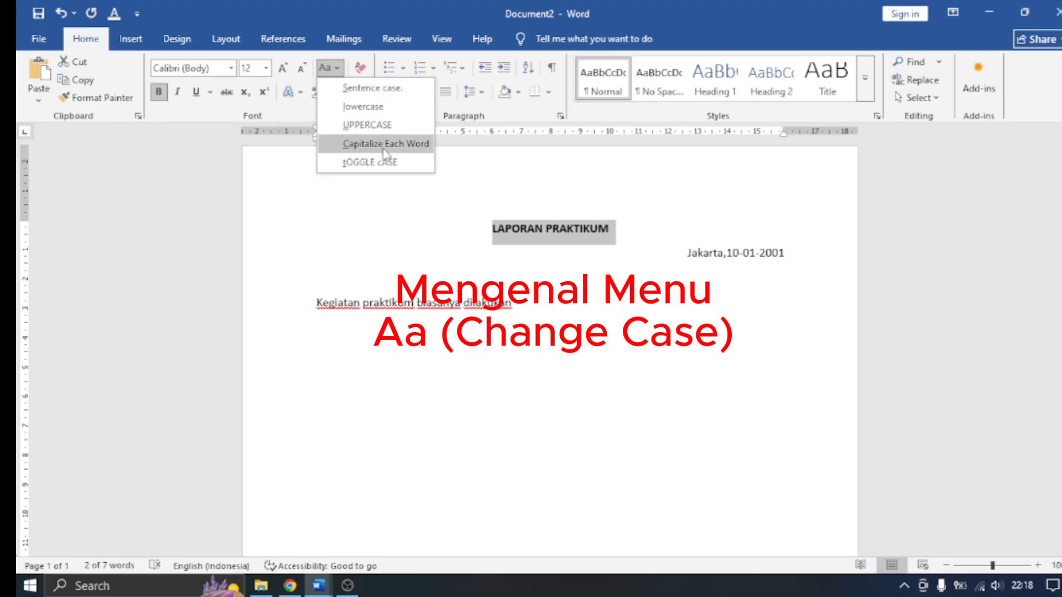
left_click(427, 144)
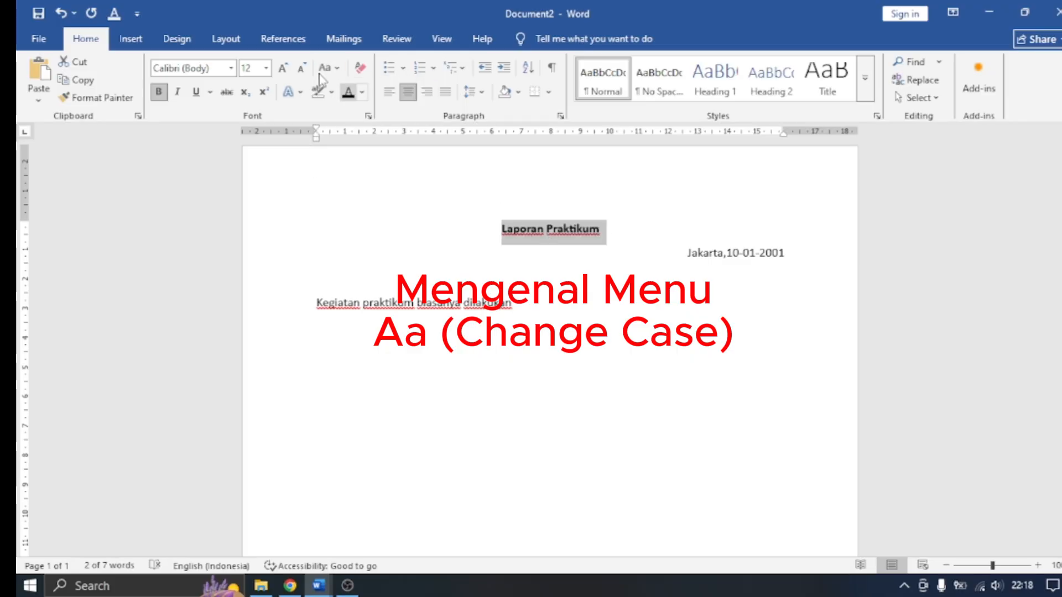
left_click(339, 68)
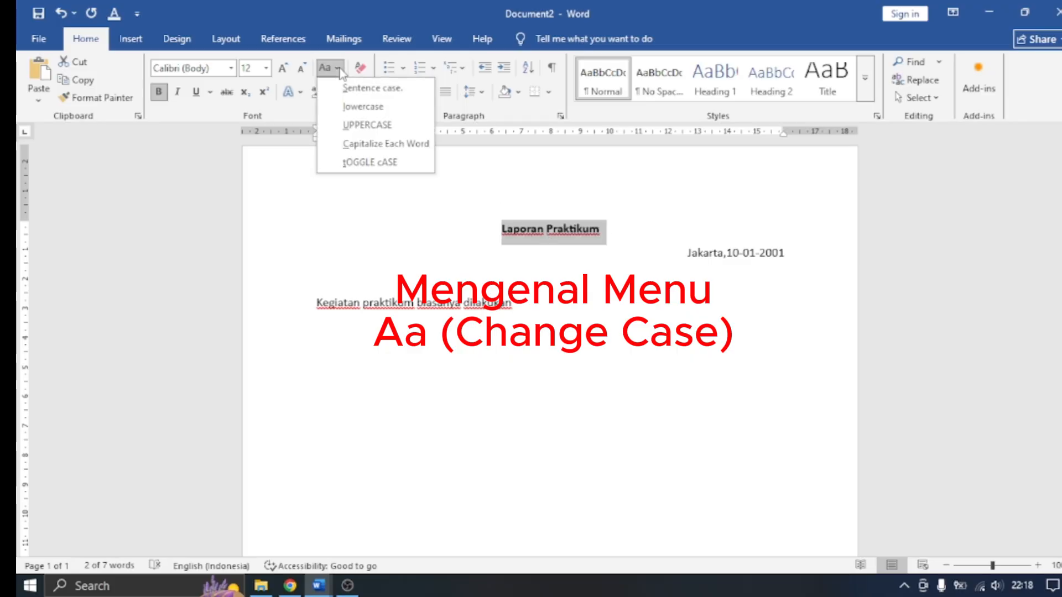
left_click(366, 164)
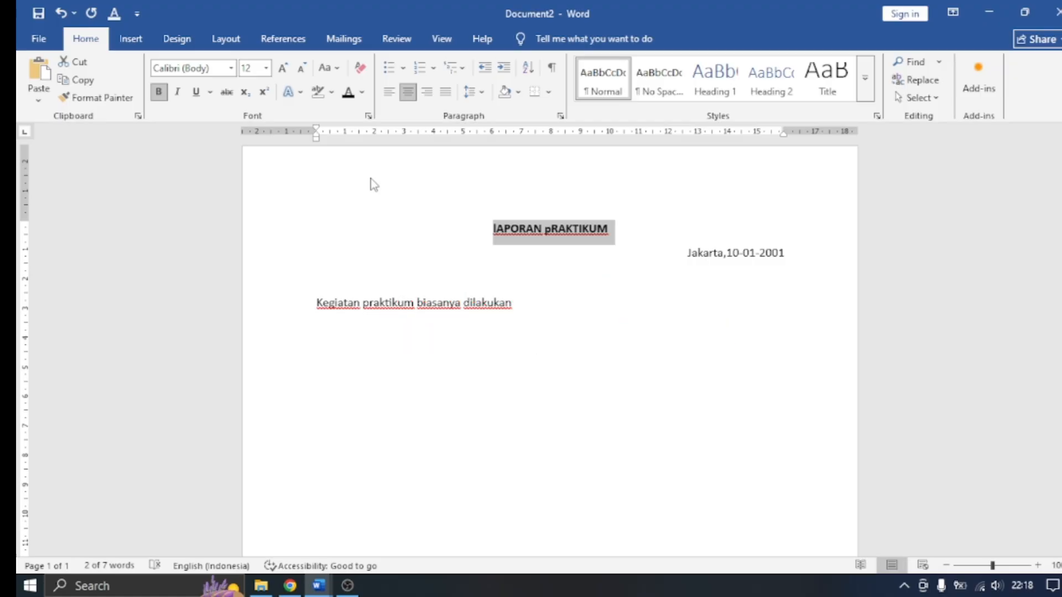
left_click(341, 72)
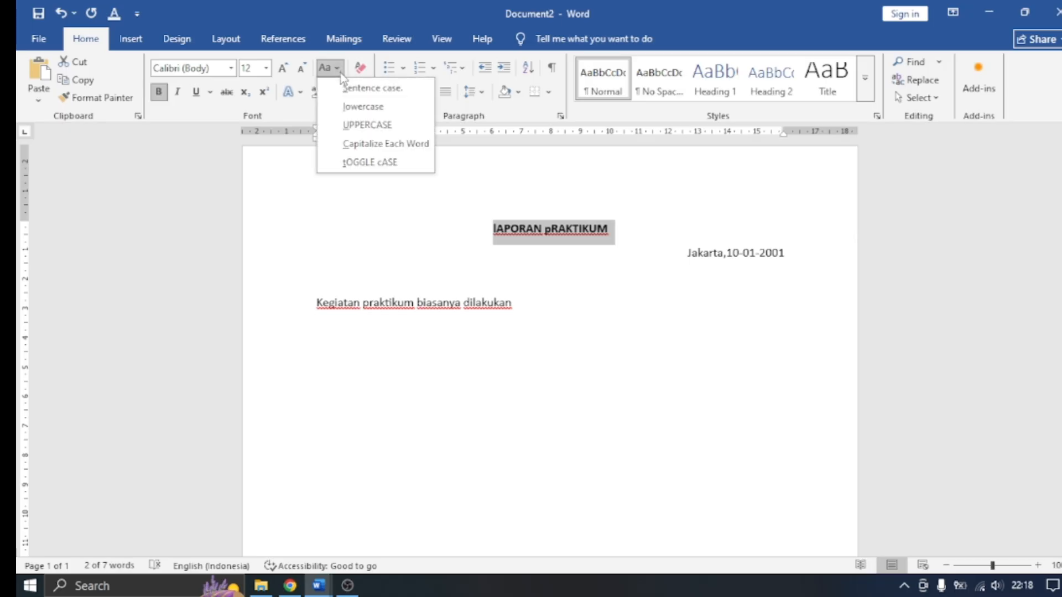
left_click(354, 125)
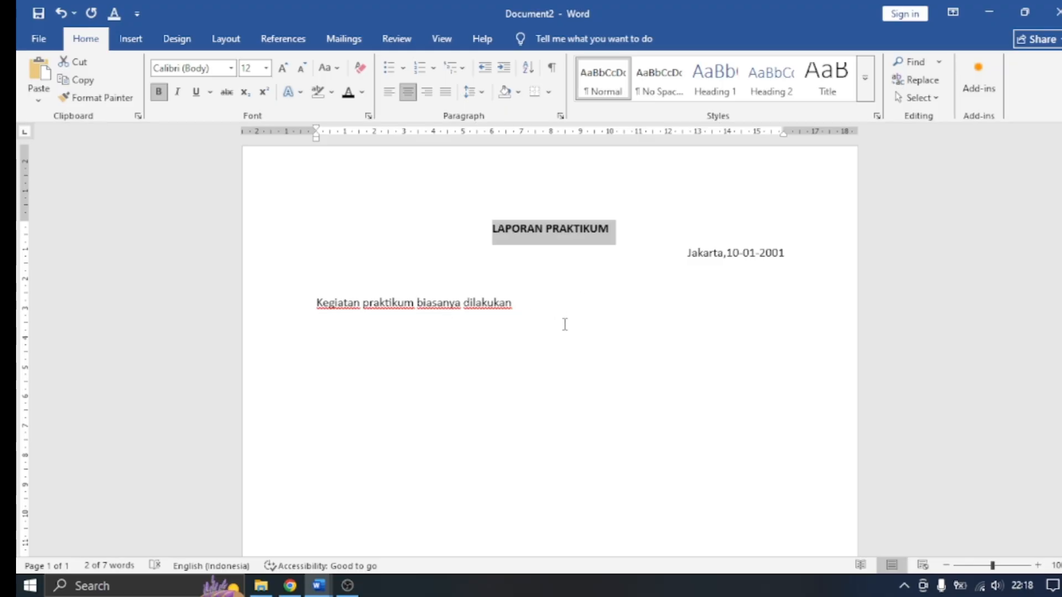
Start a shortcut list below "Kegiatan praktikum biasanya dilakukan" with the tab-separated entry "CTRL+A" and "Pilih Semua".
left_click(544, 311)
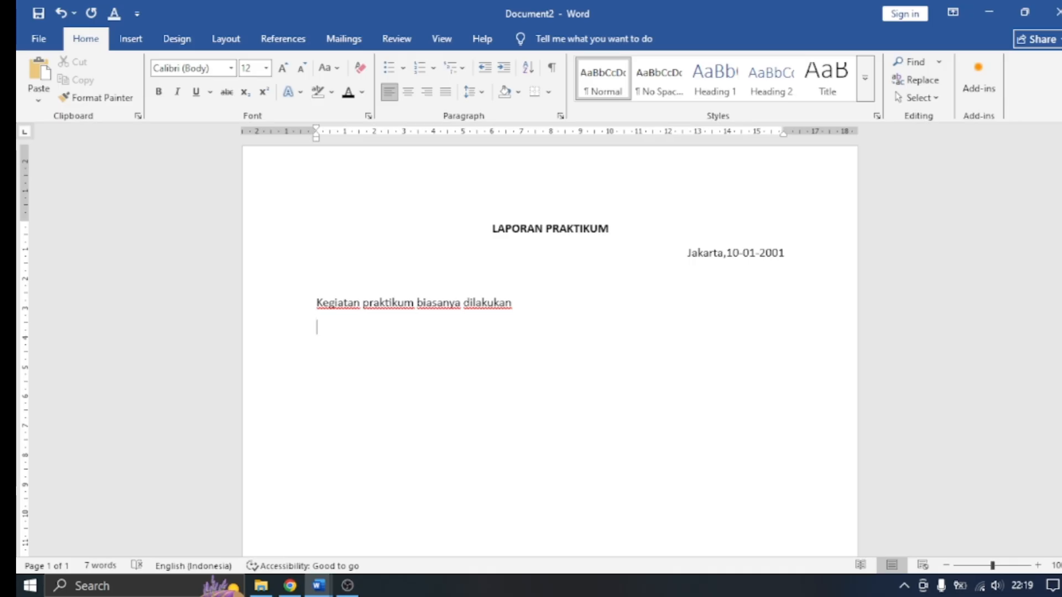
type("CTRL+")
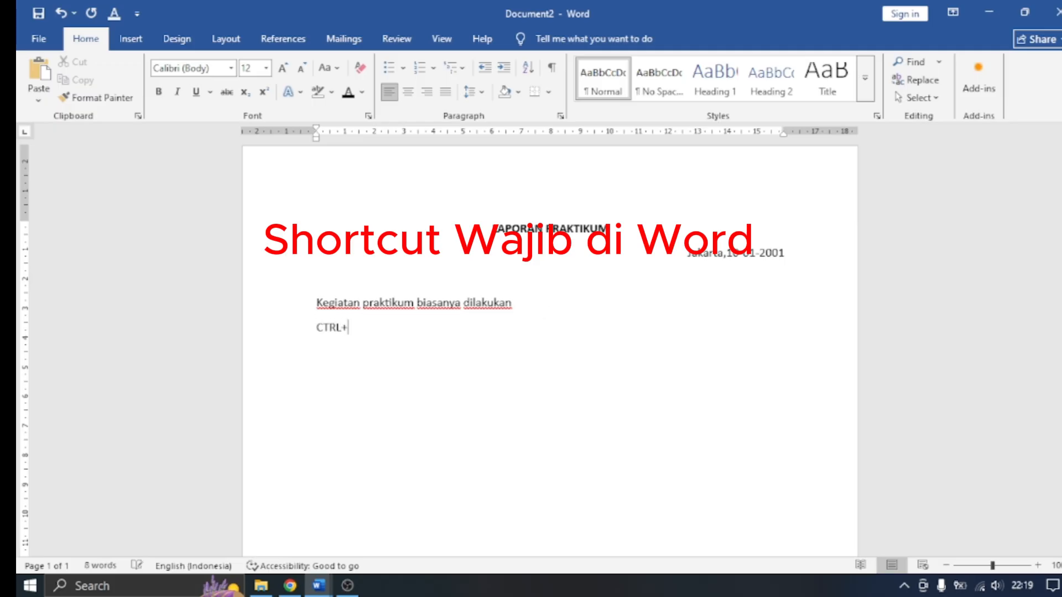
type("A p;ilih")
key("BackSpace")
key("BackSpace")
key("BackSpace")
key("BackSpace")
key("BackSpace")
key("BackSpace")
key("BackSpace")
key("Tab")
type("Pil")
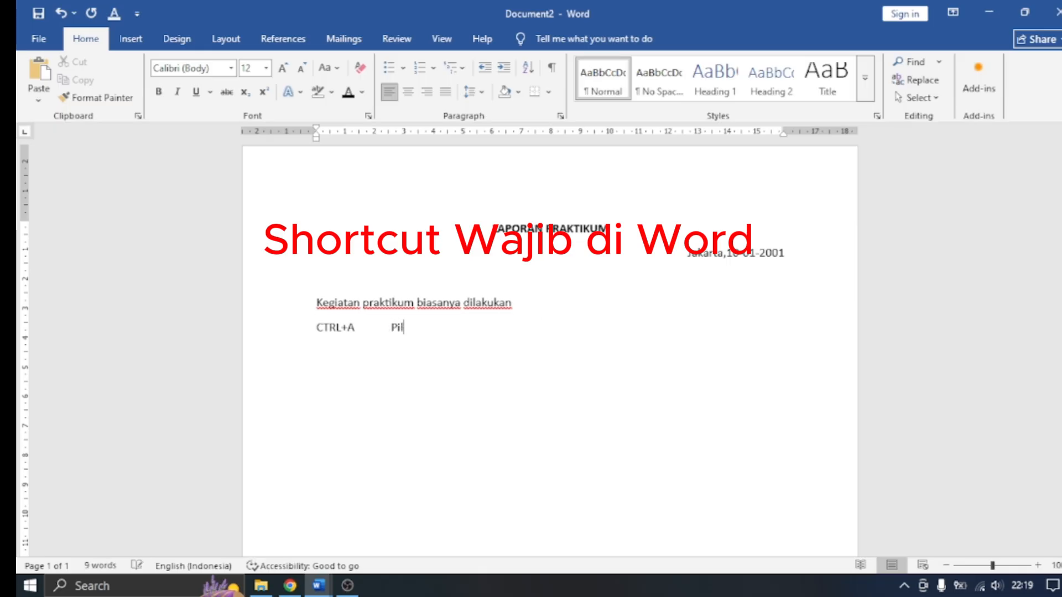
type("ih Semua ")
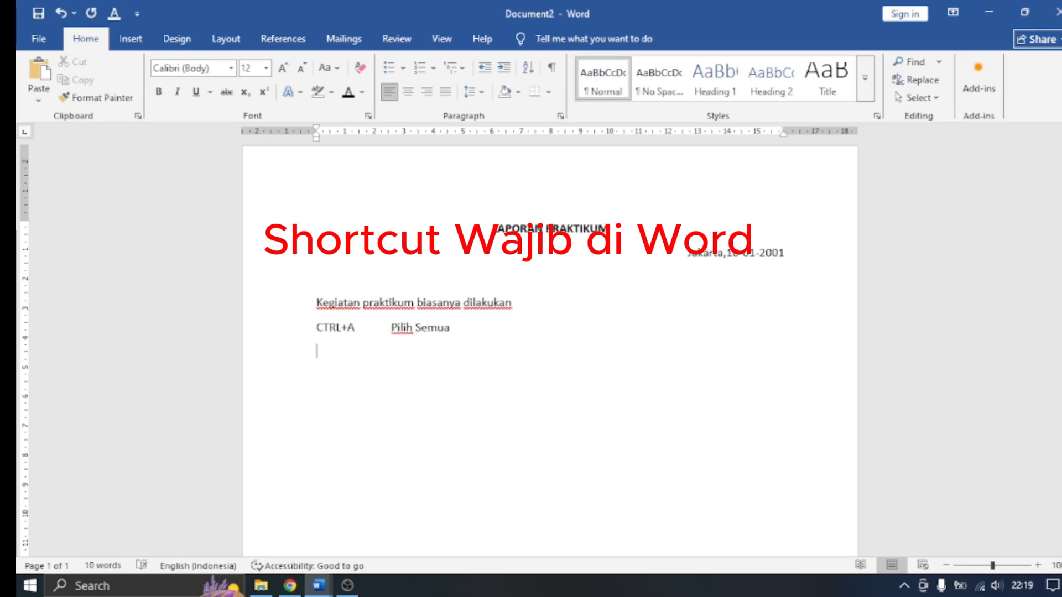
Add two tab-separated lines to the shortcut list: "CTRL+B" with "BOLD" and "CTRL+I" with "Italic".
type("CTRL+b")
key("BackSpace")
type("B\t")
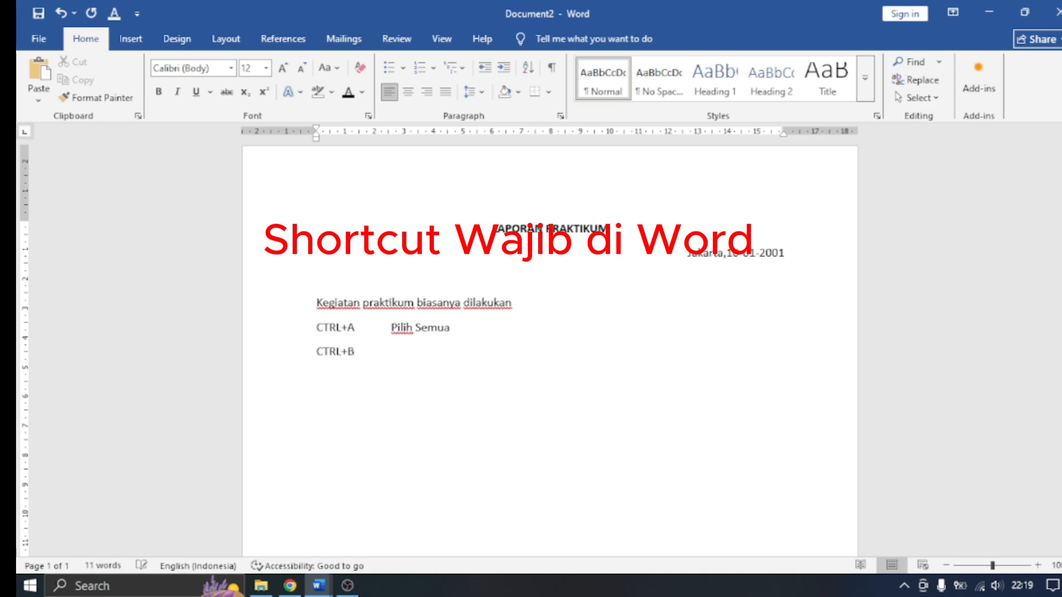
type("BOLD")
key("Return")
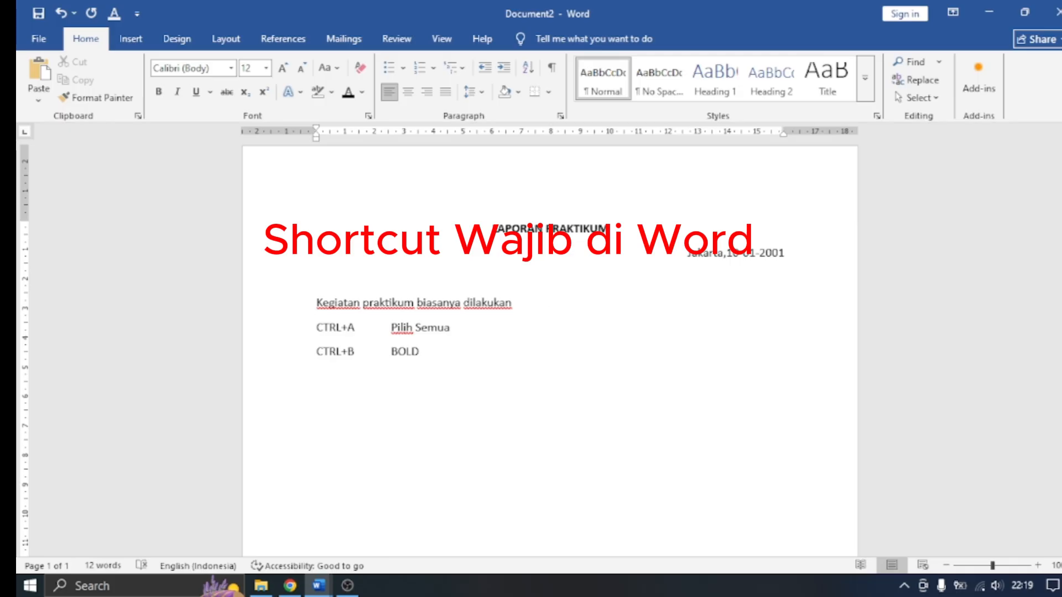
type("CTRL+I\tItalic ")
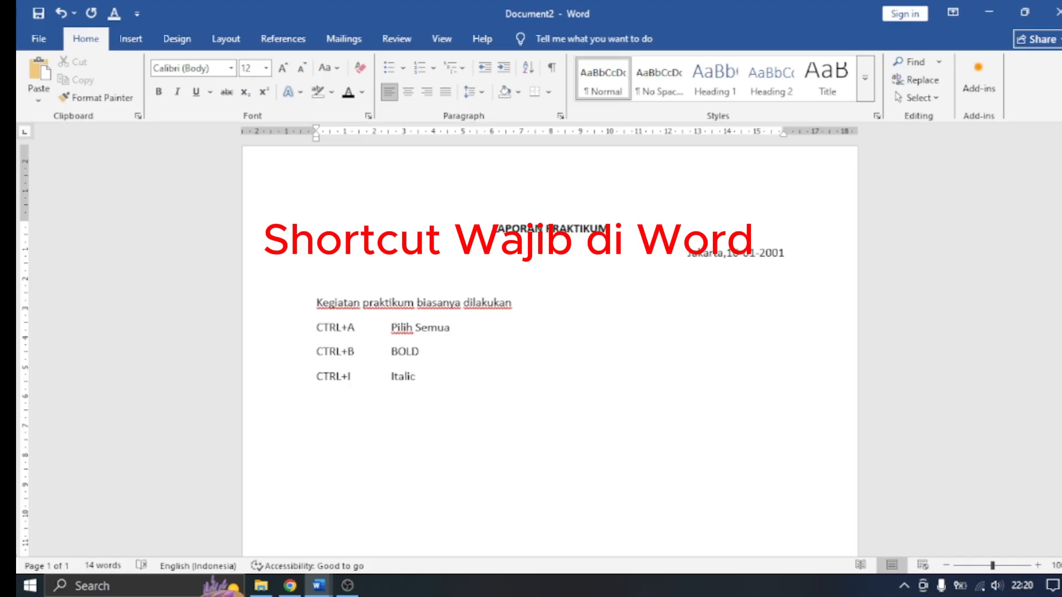
Add the list entries "CTRL+U" with "Underline" and "CTRL+C" with "Copy", each separated by a tab.
type("CTRL+U")
key("Tab")
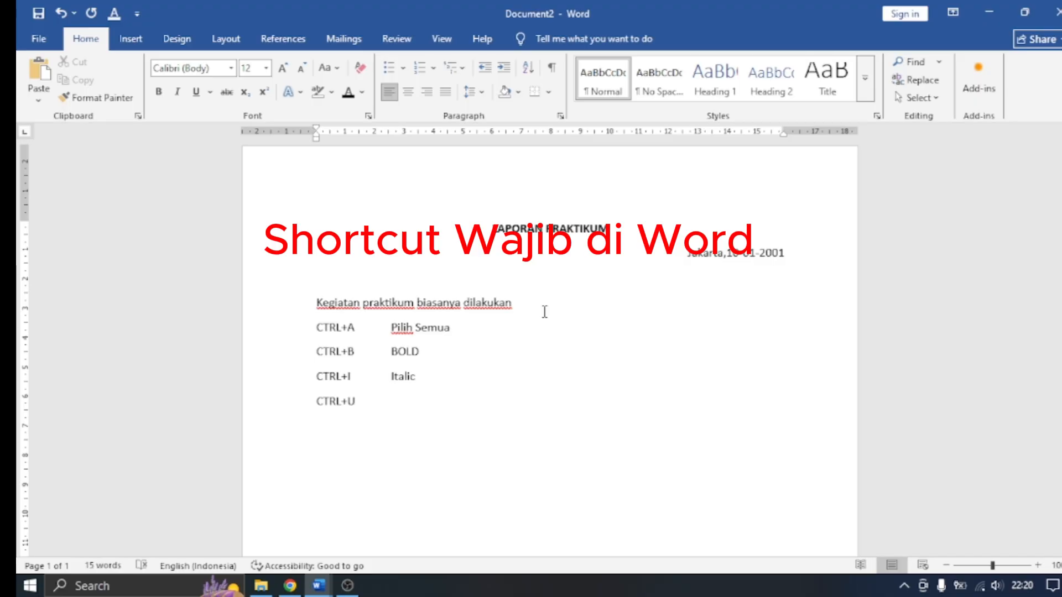
type("Underline ")
type("CTRL+")
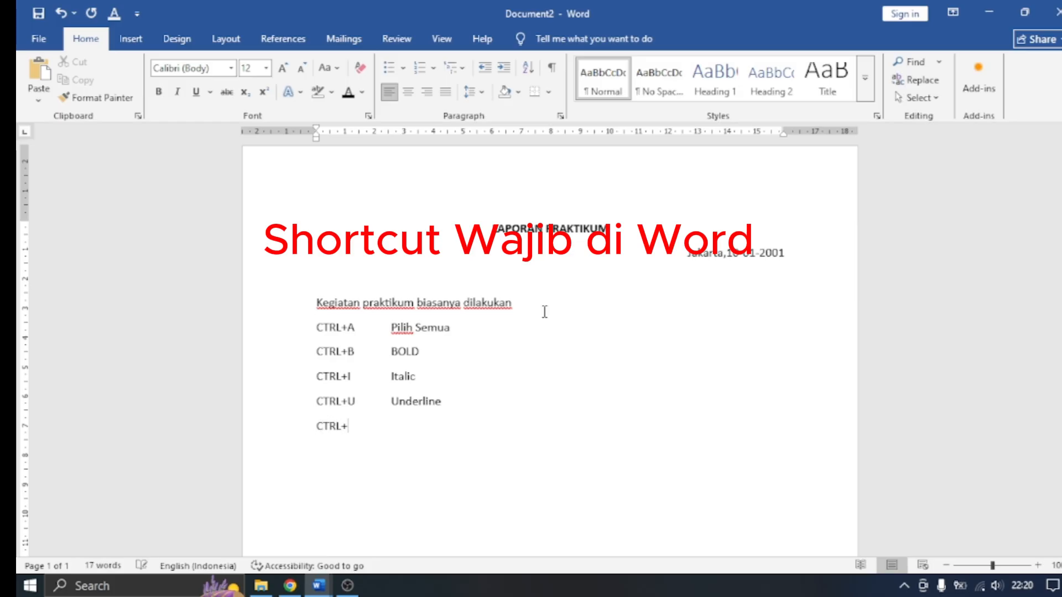
type("C")
key("Tab")
type("Copy")
key("Return")
Add the list entries "CTRL+V" with "Paste" and "CTRL+X" with "Cut" on their own lines.
type("CTRL+V\t")
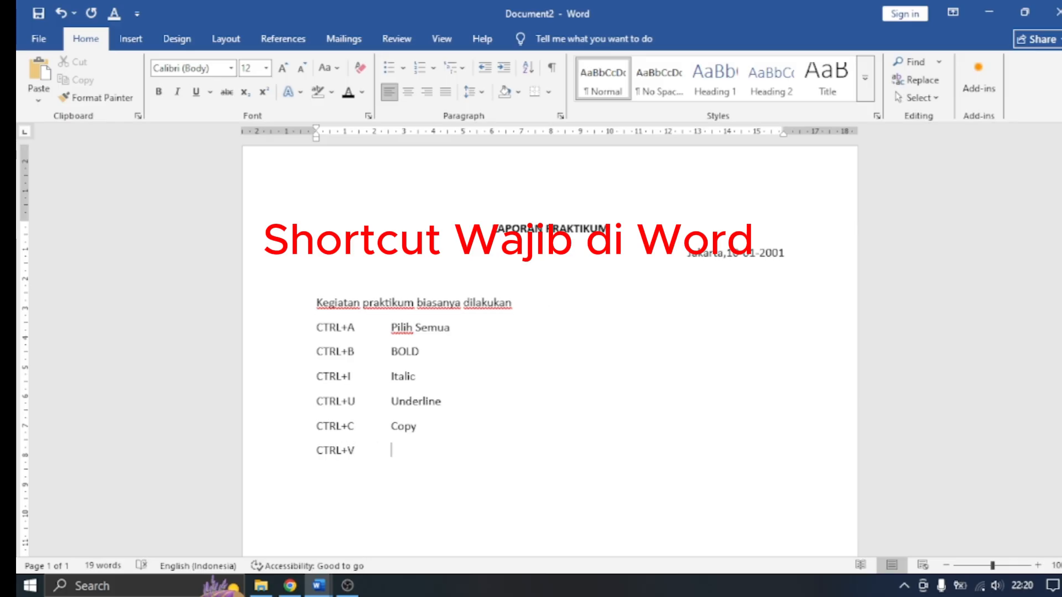
type("Paste")
key("Return")
type("CTRL+")
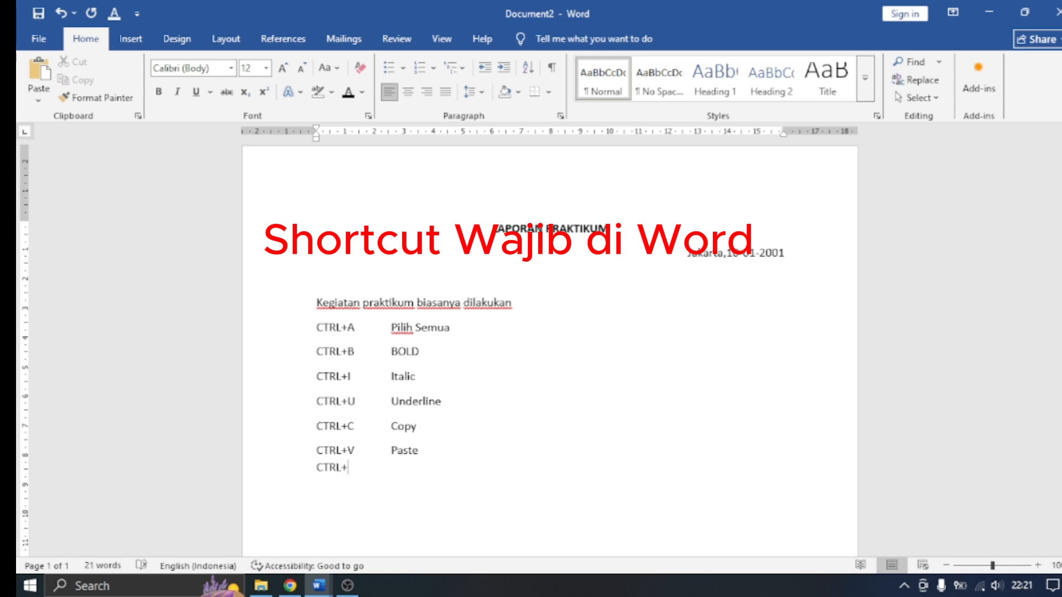
type("X")
key("Tab")
type("Cut")
key("Return")
Complete the shortcut list with the entries "CTRL+Z" with "Undo" and "CTRL+Y" with "Redo".
type("CTRL+")
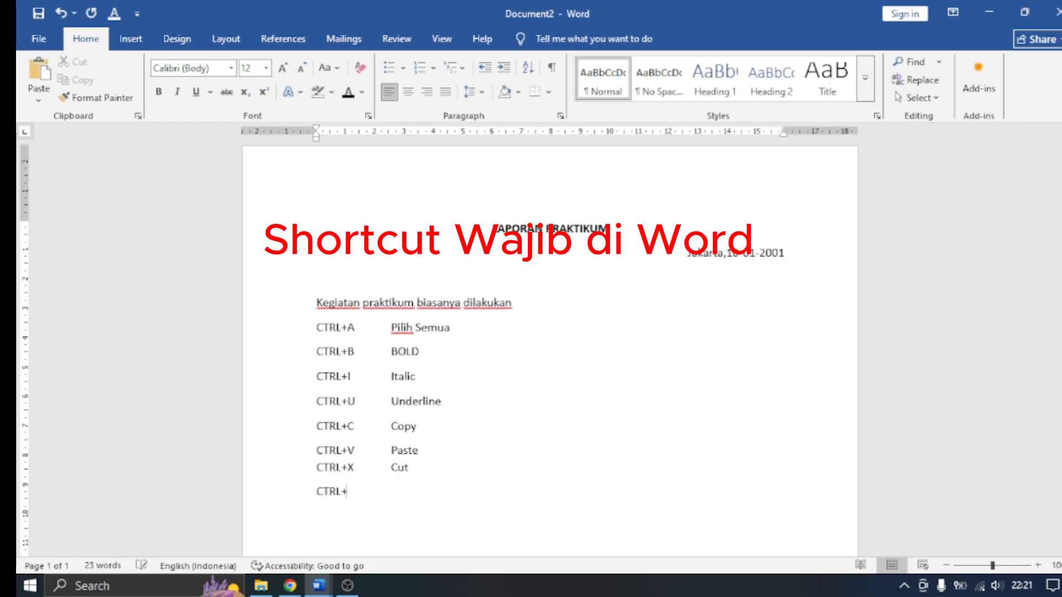
type("Z")
key("Tab")
type("Undo")
key("Return")
type("CTRL+Y")
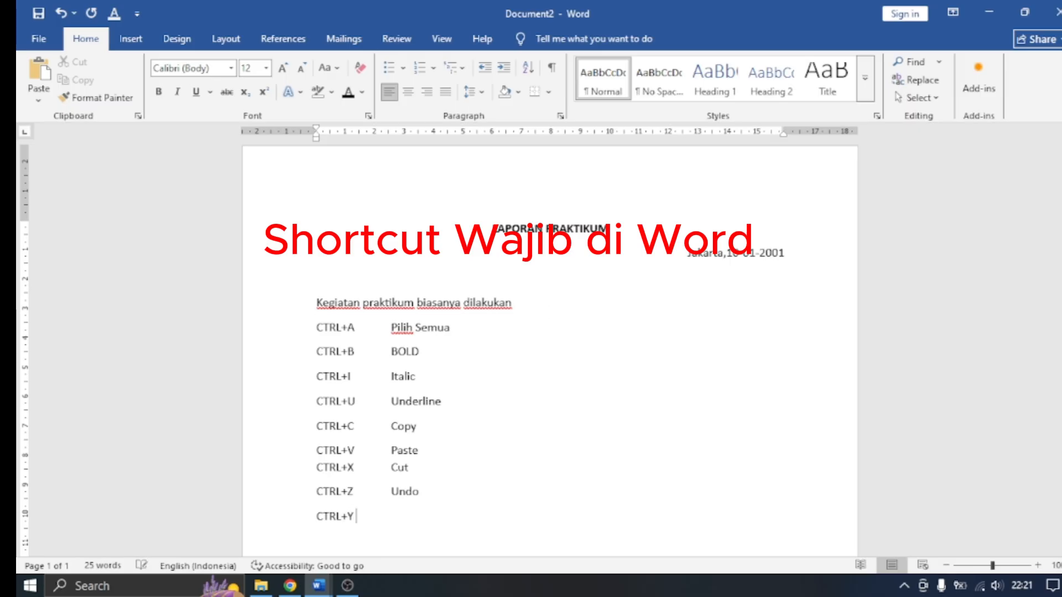
key("Tab")
type("Redo")
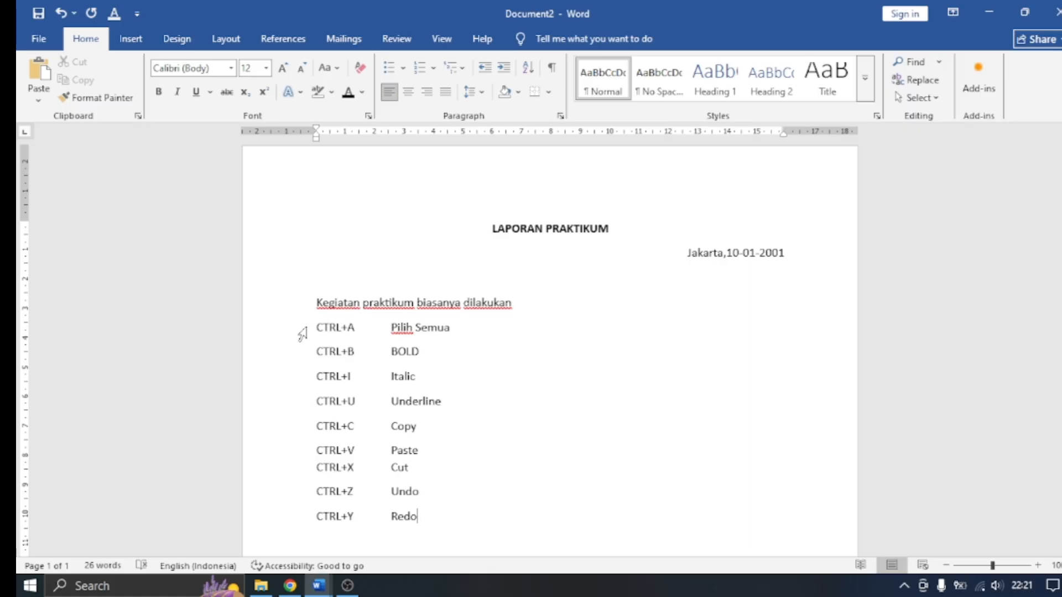
Select the whole shortcut list from CTRL+A to CTRL+Y and review its entries.
left_click_drag(316, 326, 429, 517)
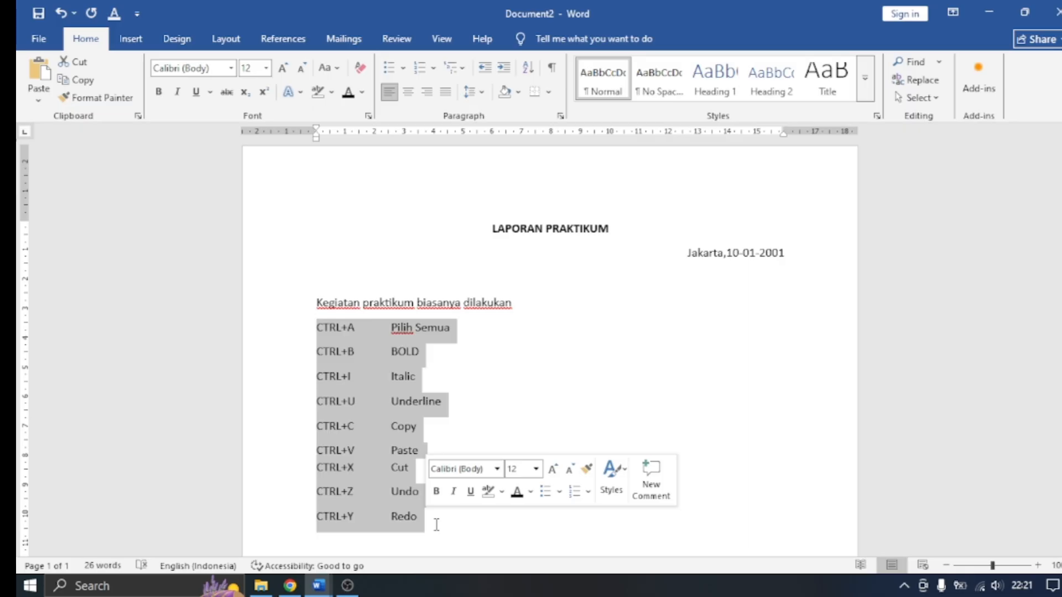
scroll(437, 524, "down", 1)
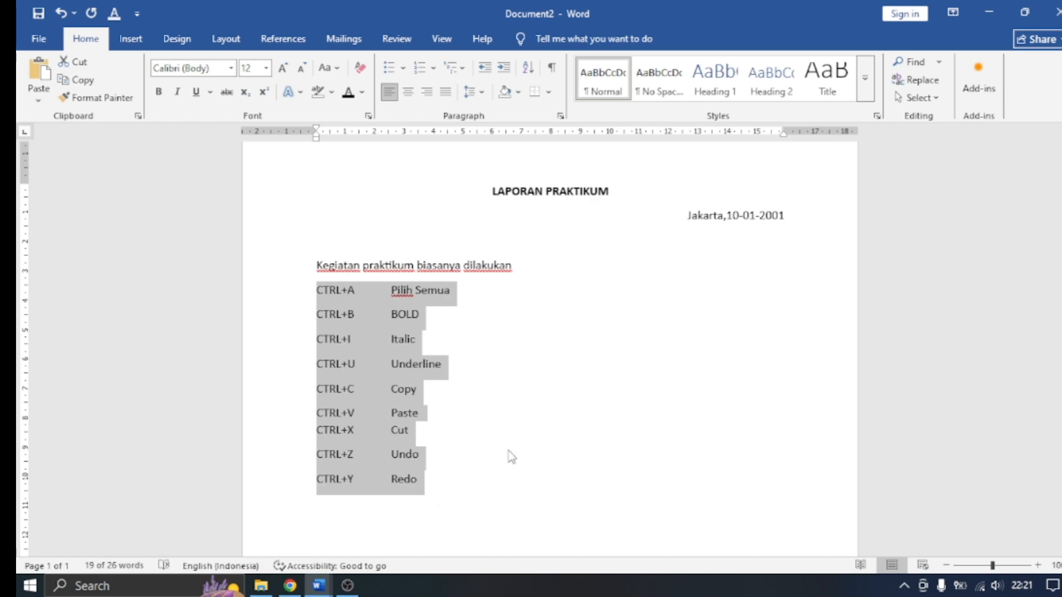
scroll(509, 451, "down", 3)
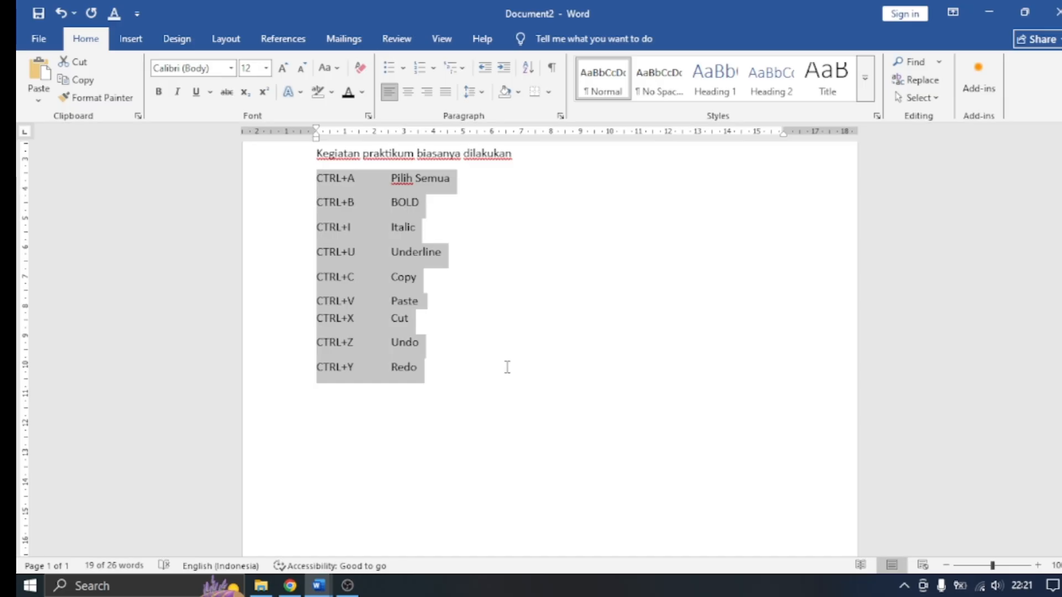
scroll(507, 367, "up", 5)
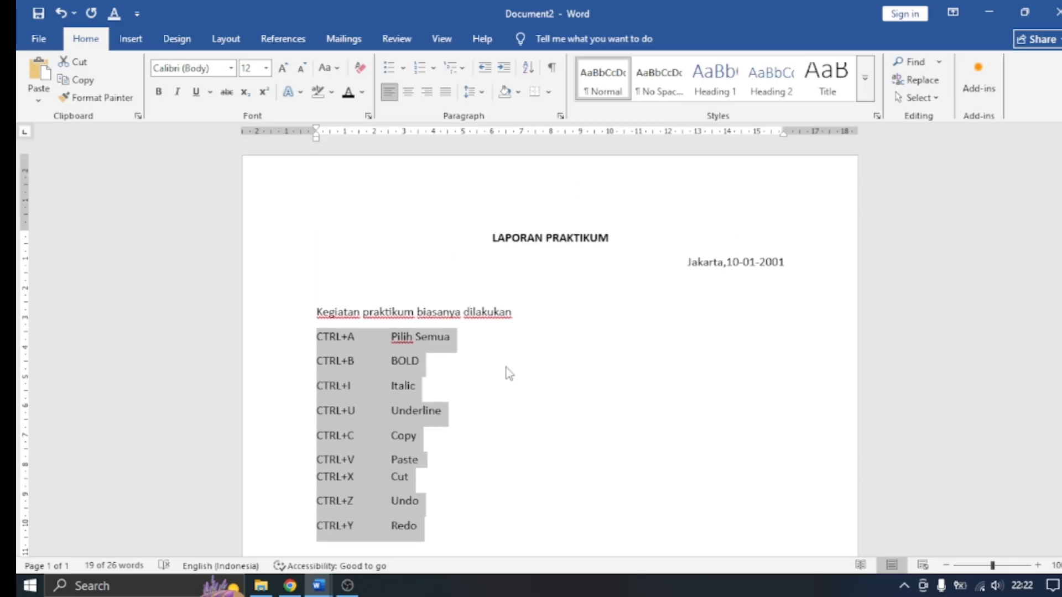
scroll(509, 373, "down", 2)
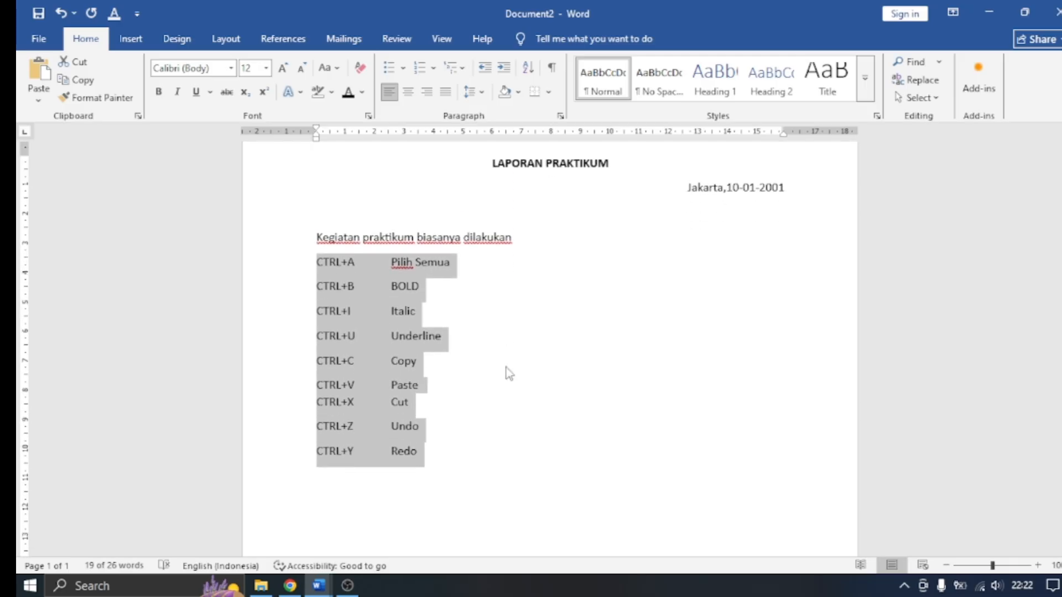